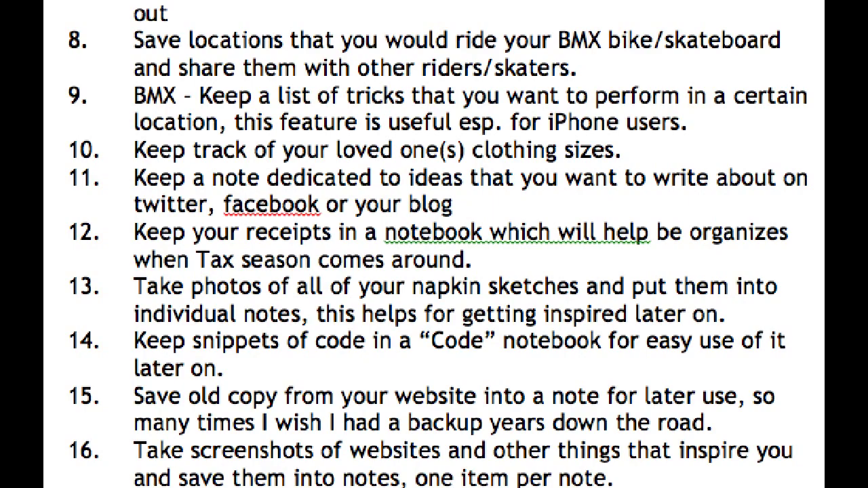
# - Read through the numbered list of Evernote uses from its first item to the items in the twenties
pyautogui.scroll(10, 434, 271)
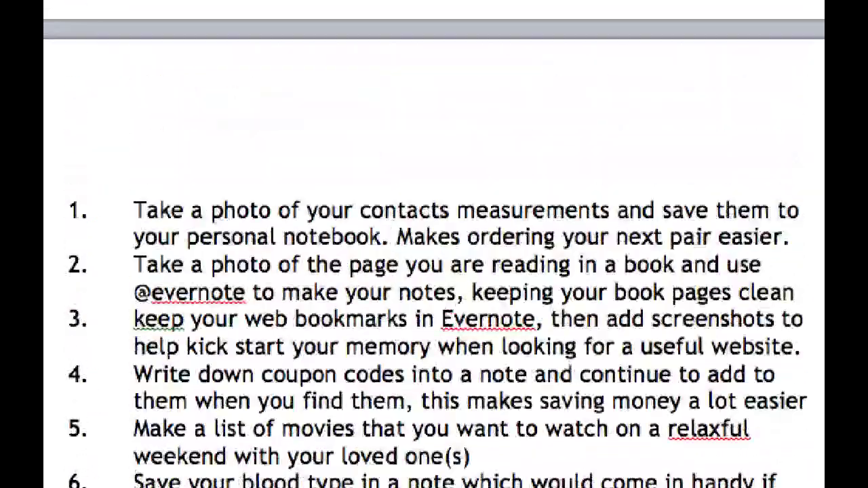
pyautogui.scroll(-5, 434, 271)
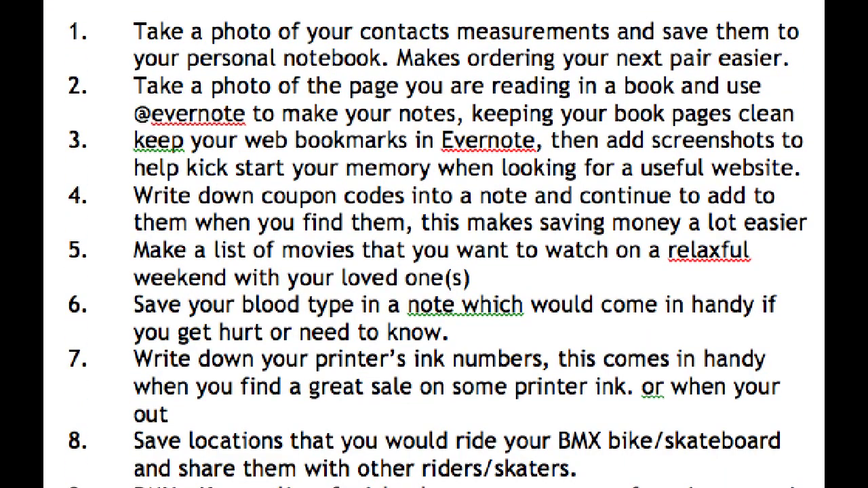
pyautogui.scroll(-8, 434, 272)
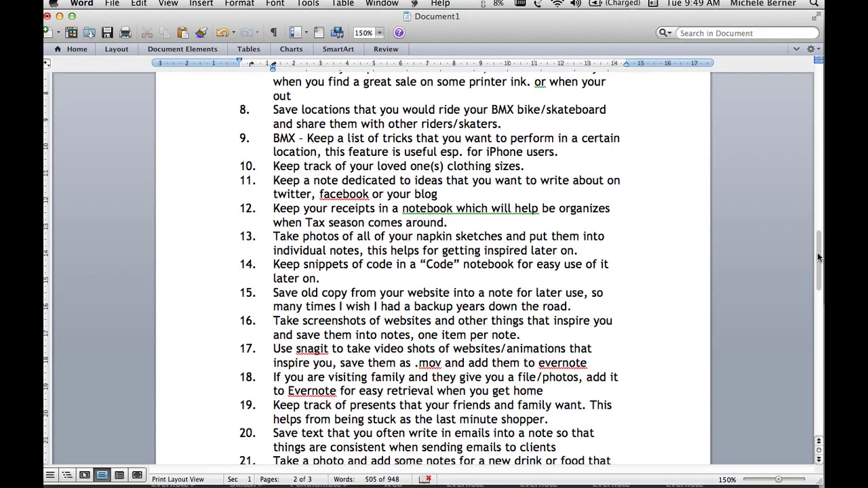
# - Switch to Chrome and bring up the Evernote Web notes page
pyautogui.press('super+Tab')
pyautogui.press('super+Tab')
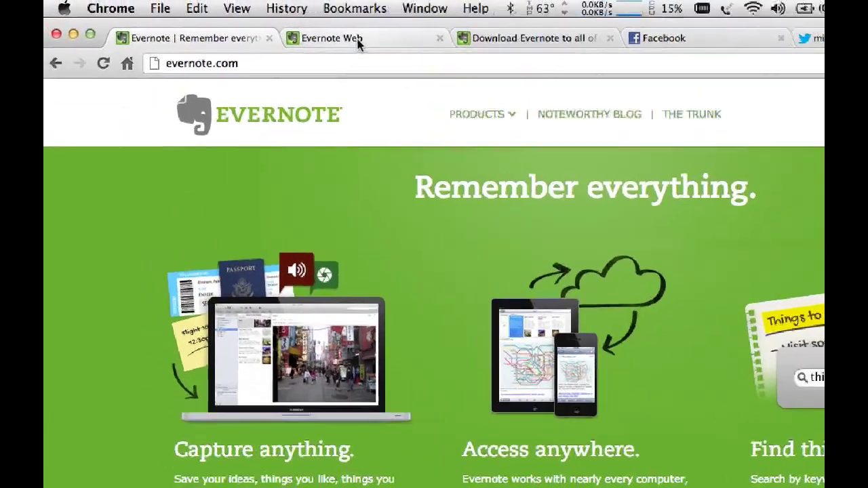
pyautogui.click(257, 24)
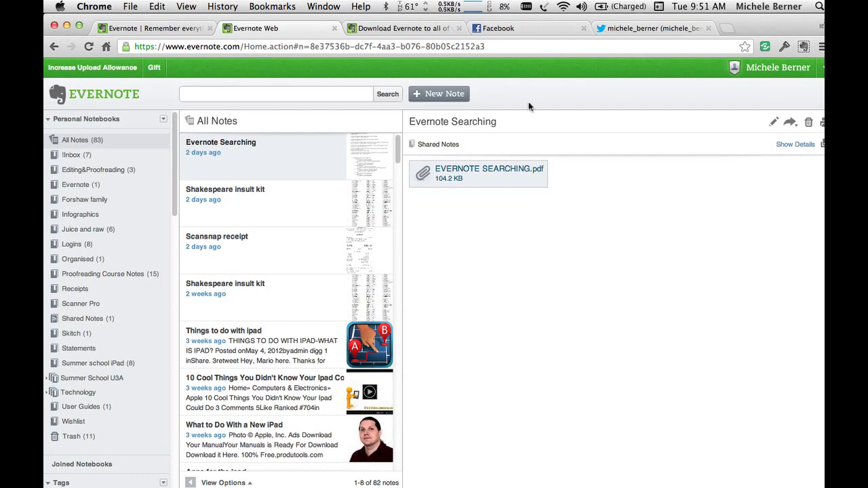
# - View the Evernote home page, and look through the evernote.com/download page for the supported devices
pyautogui.click(142, 30)
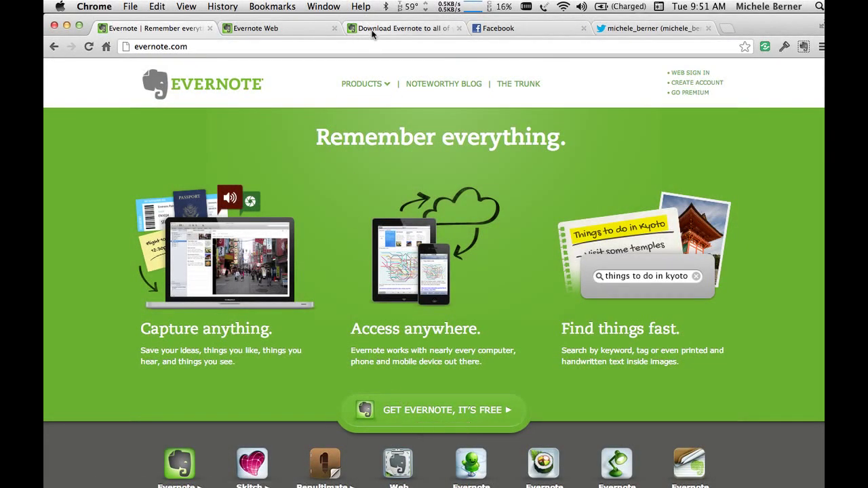
pyautogui.click(373, 31)
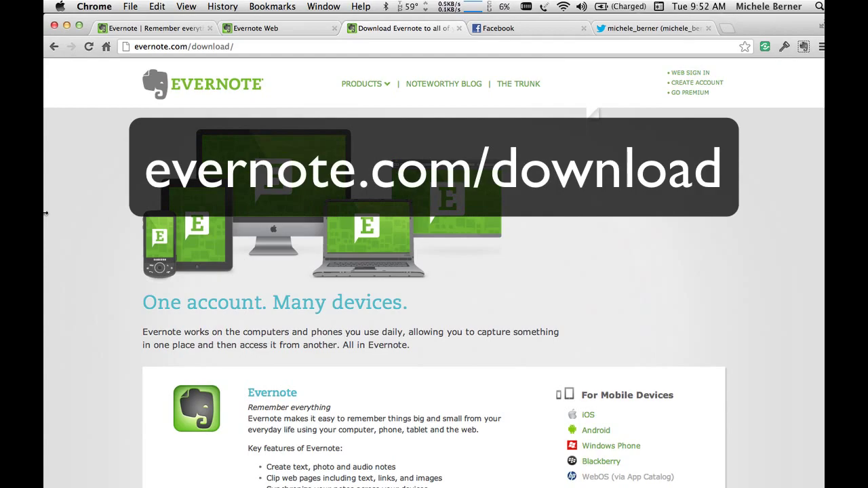
pyautogui.scroll(-4, 691, 407)
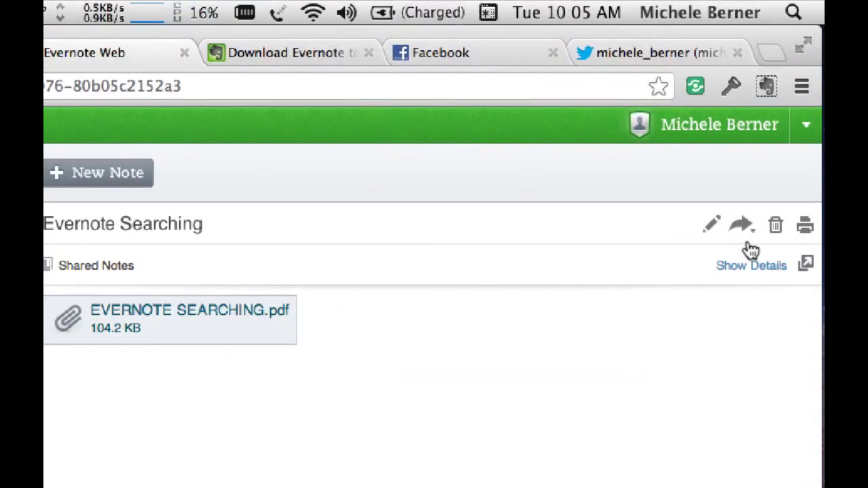
# - Open the account settings from Evernote Web and review the Account Summary, including usage, account type and the email-notes address field
pyautogui.click(809, 127)
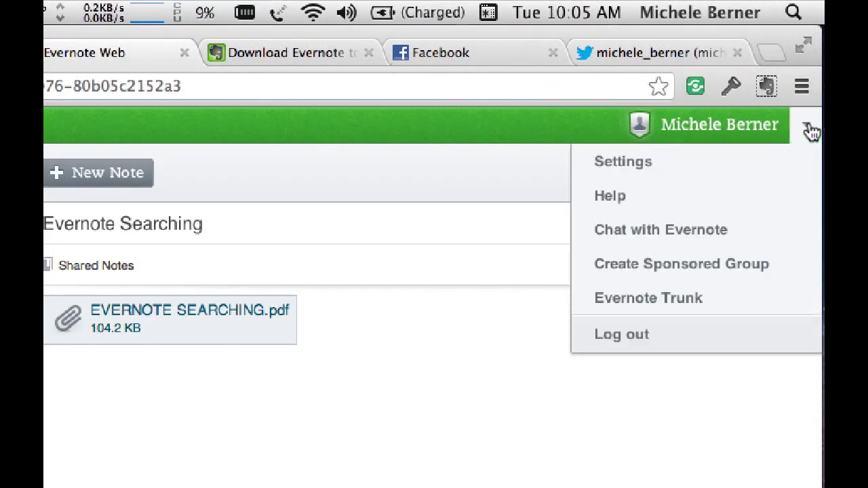
pyautogui.click(643, 170)
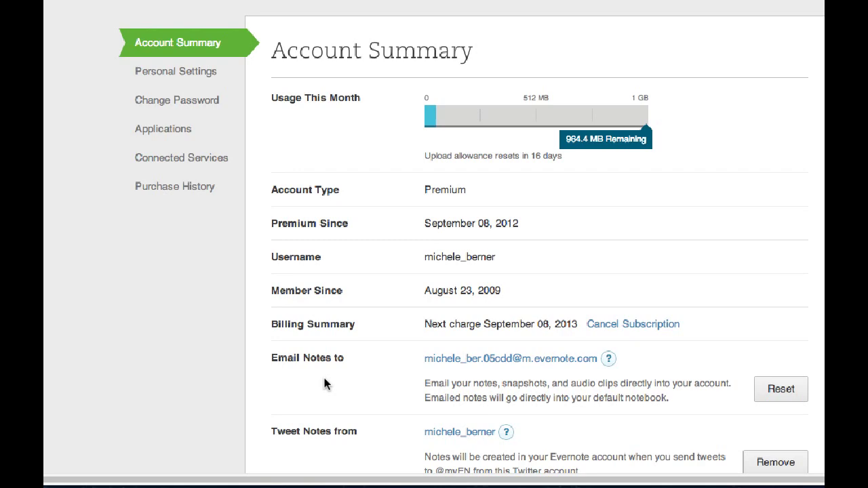
pyautogui.scroll(-3, 348, 417)
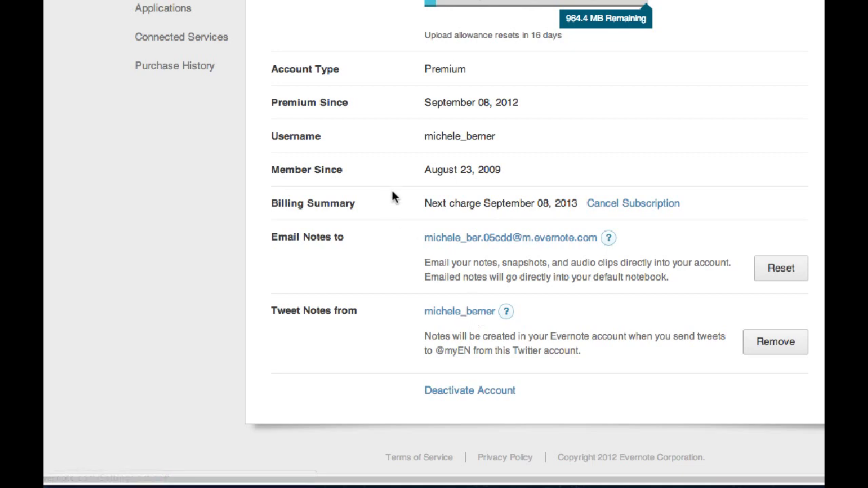
pyautogui.scroll(1, 370, 72)
pyautogui.scroll(2, 370, 73)
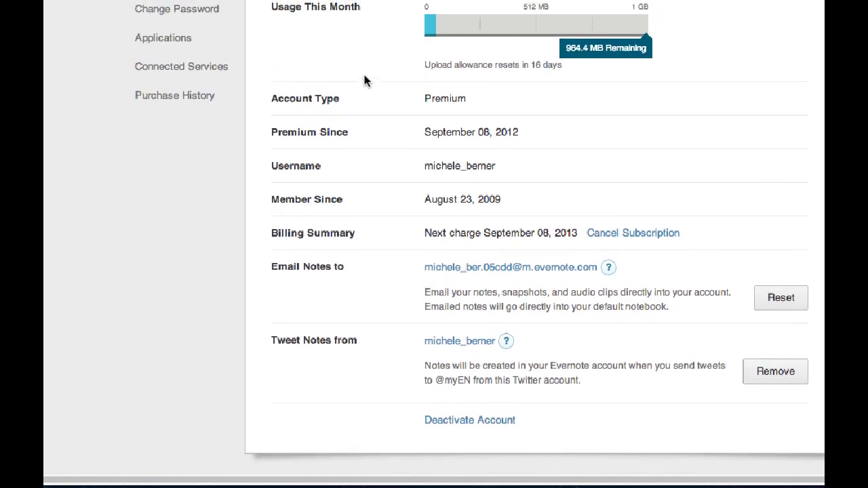
pyautogui.scroll(1, 356, 97)
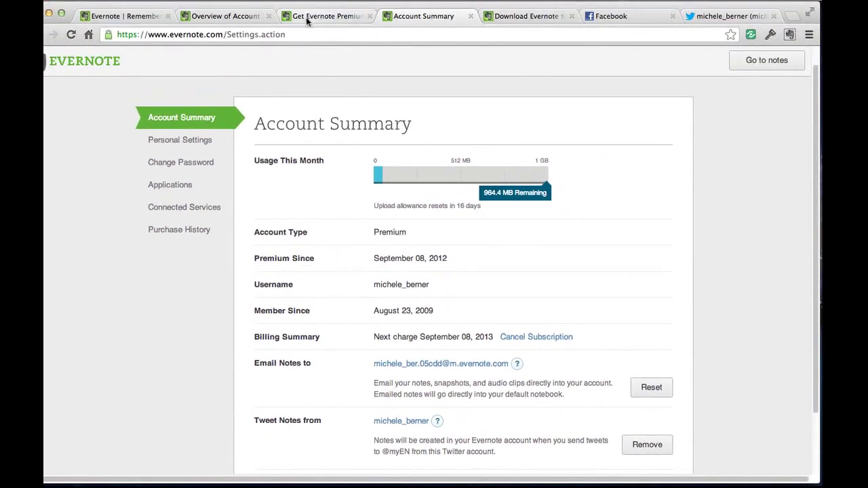
# - Review the Evernote Premium features and close that page, and read the Overview of Account Data Limits article
pyautogui.click(307, 17)
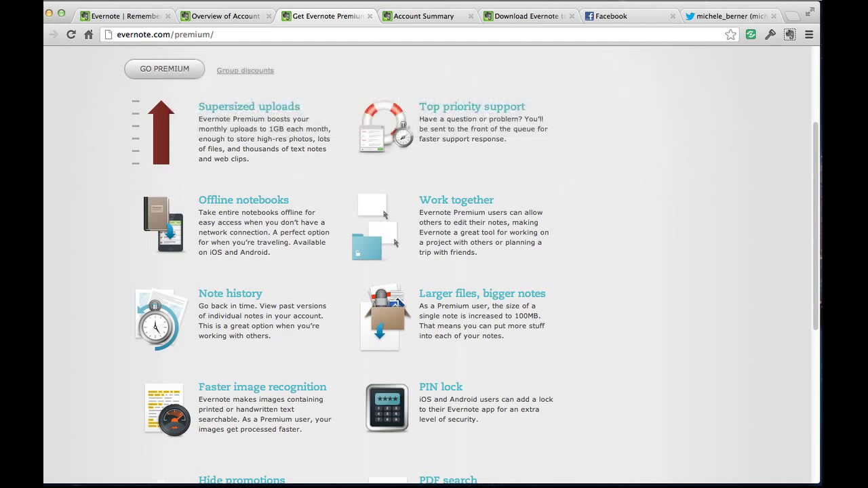
pyautogui.scroll(-5, 76, 235)
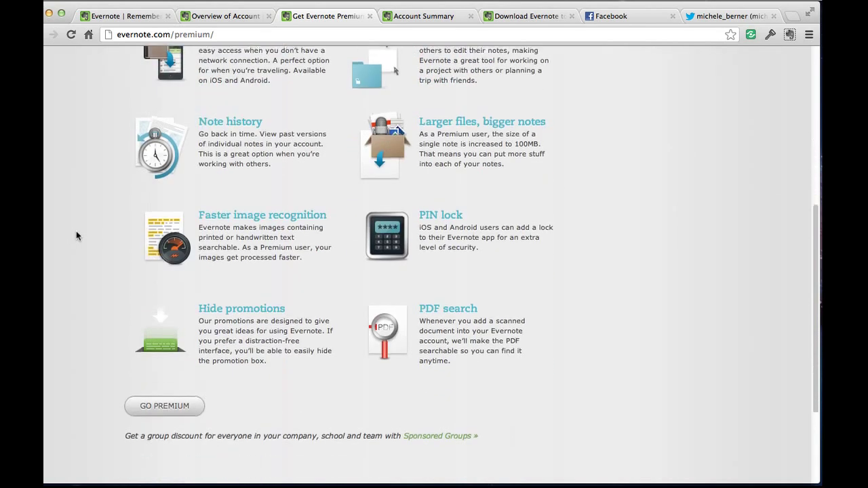
pyautogui.scroll(5, 76, 235)
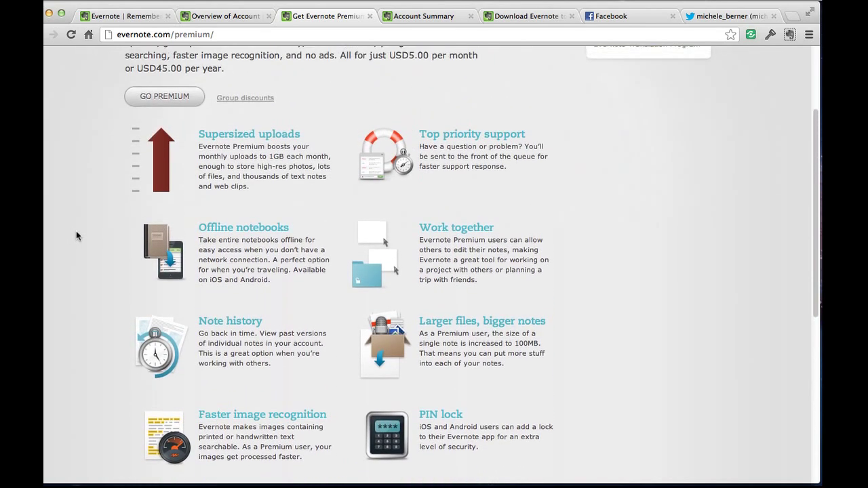
pyautogui.scroll(1, 76, 235)
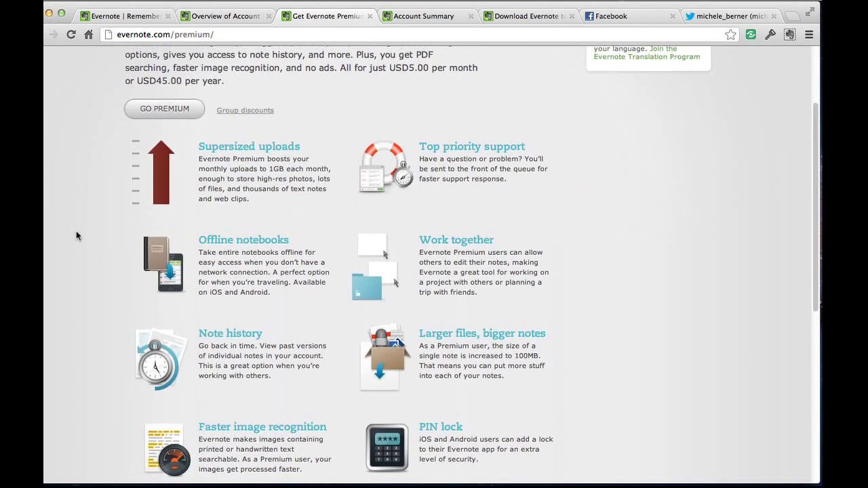
pyautogui.click(369, 17)
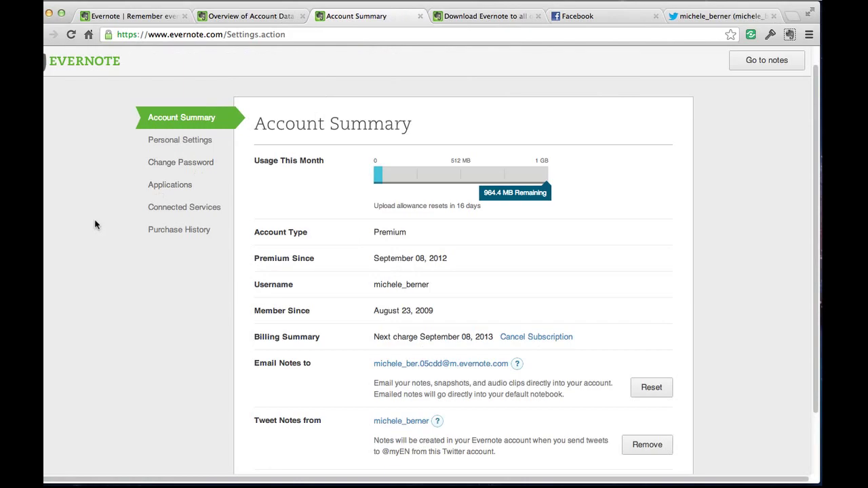
pyautogui.click(228, 16)
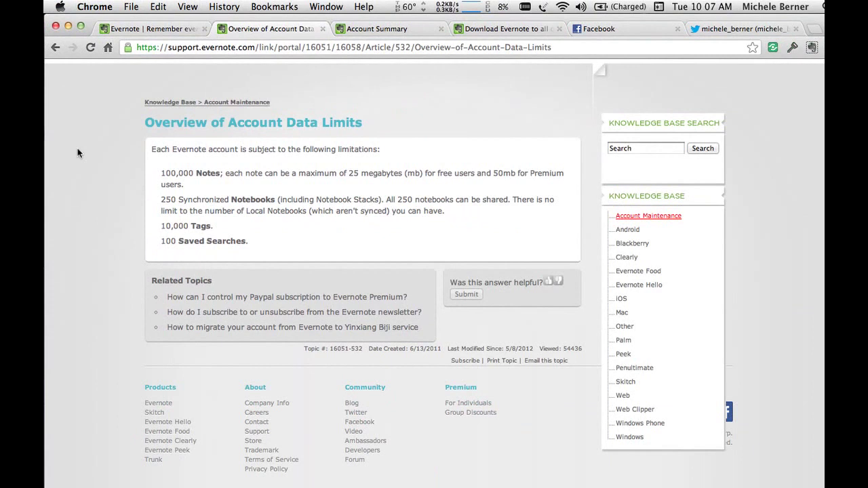
# - Return to the account settings and review the authorized applications and the connected services
pyautogui.click(370, 30)
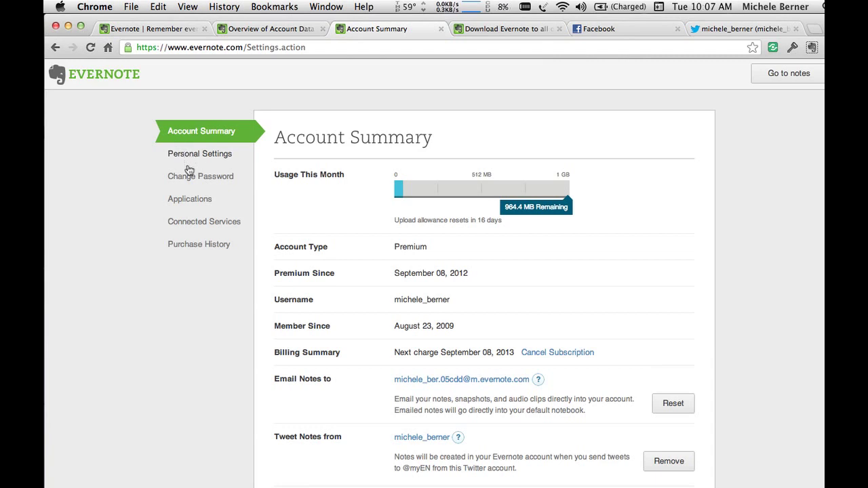
pyautogui.click(186, 201)
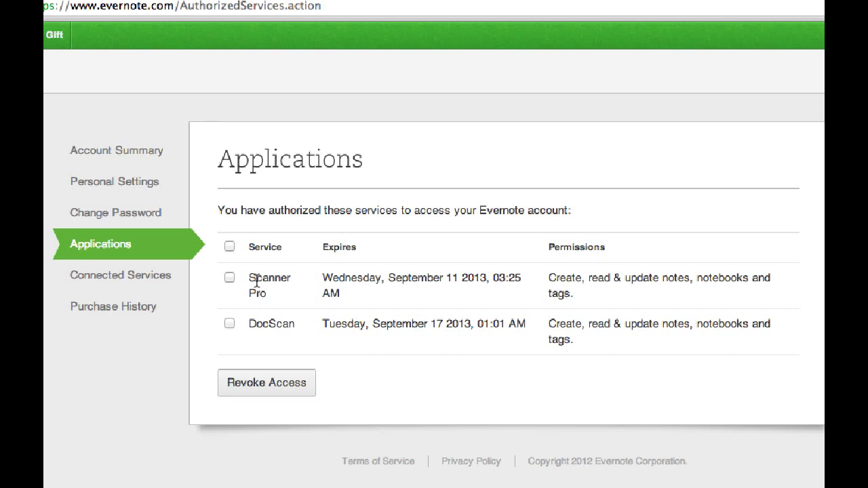
pyautogui.click(117, 277)
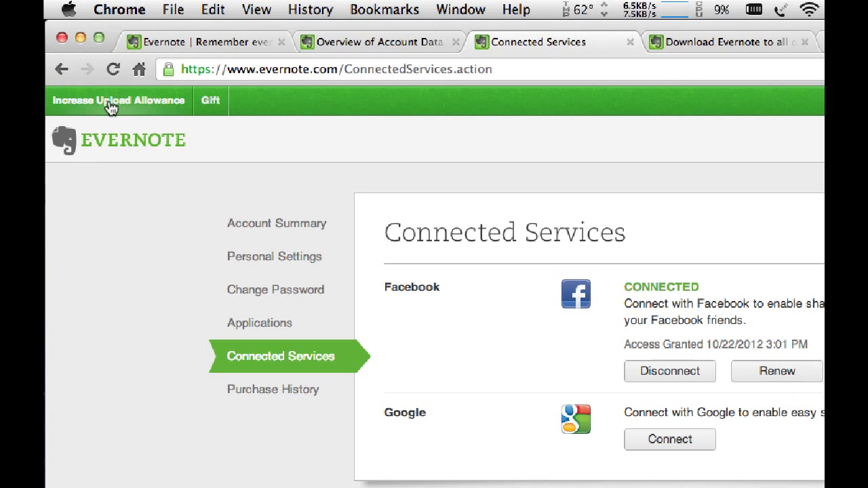
# - View the purchase page for increasing the monthly upload allowance, including its payment form
pyautogui.click(110, 107)
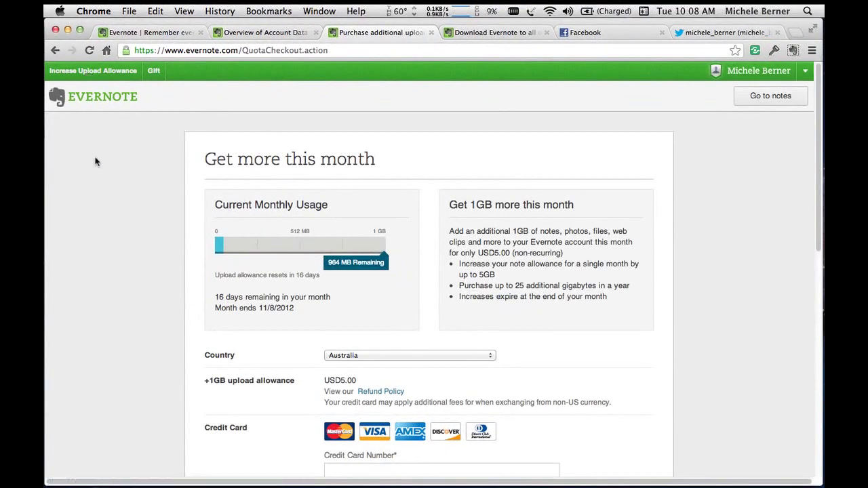
pyautogui.scroll(-3, 632, 409)
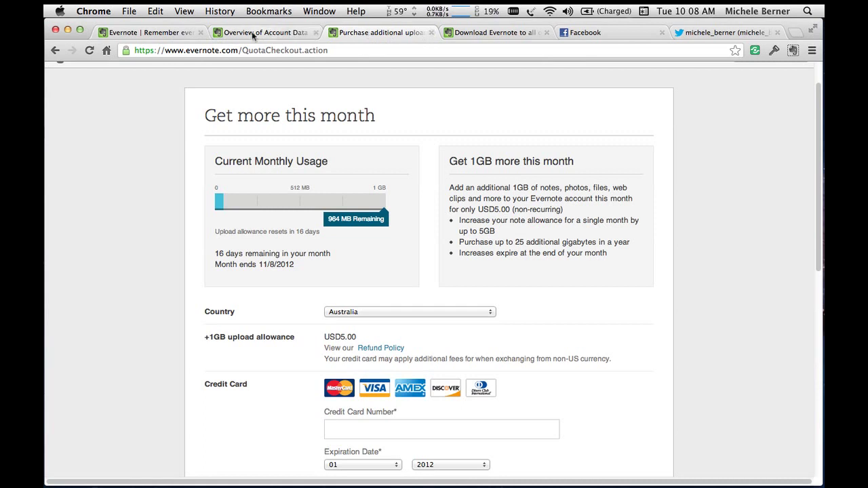
# - Go back to the Evernote Web notes and look through the personal notebooks and the tags list
pyautogui.click(54, 52)
pyautogui.click(55, 52)
pyautogui.click(56, 52)
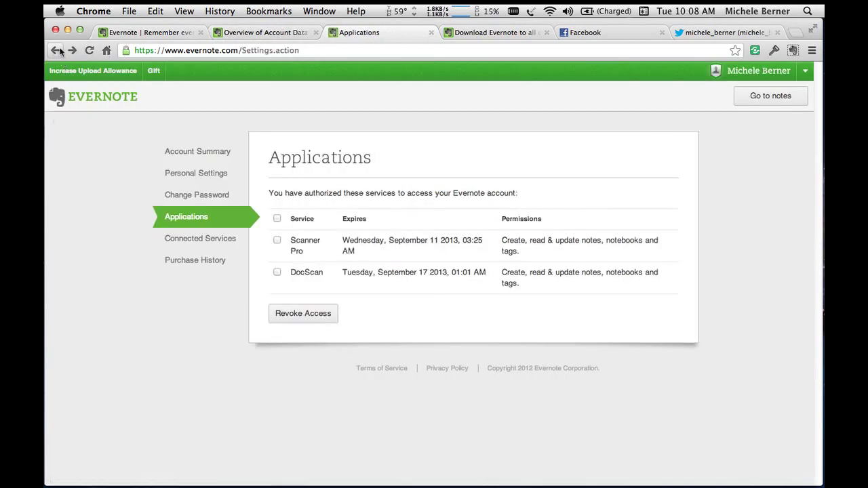
pyautogui.click(55, 50)
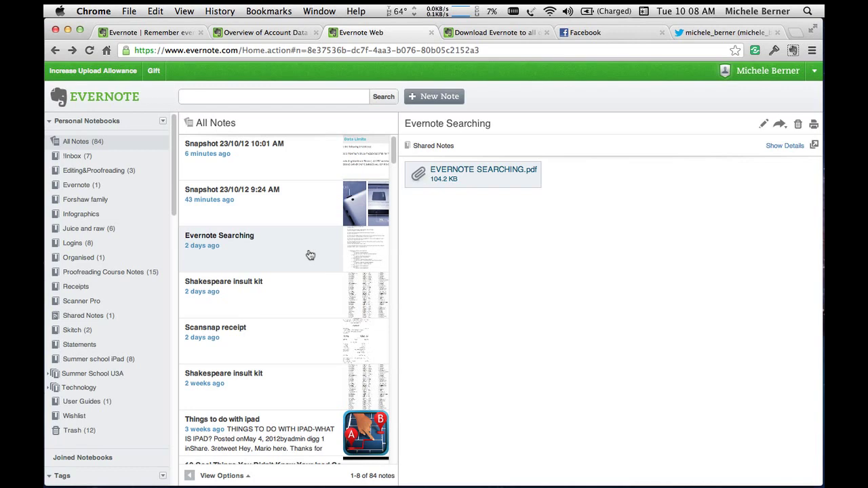
pyautogui.moveTo(175, 129); pyautogui.dragTo(173, 214)
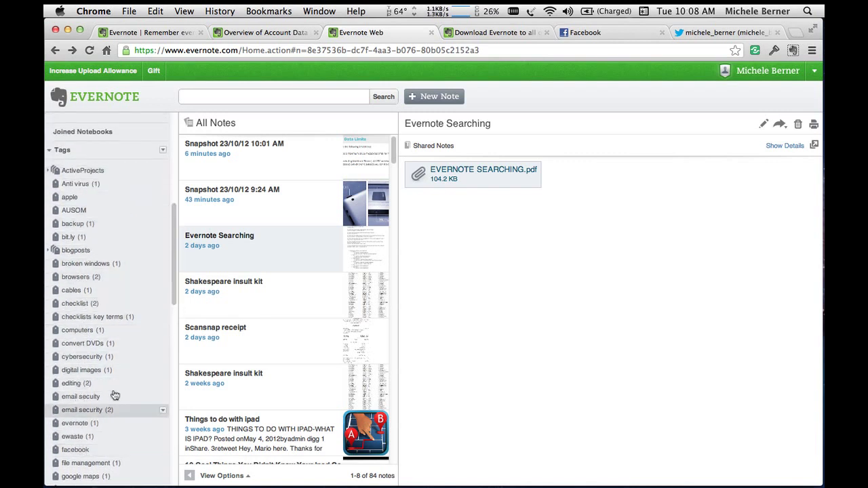
pyautogui.moveTo(170, 277); pyautogui.dragTo(176, 174)
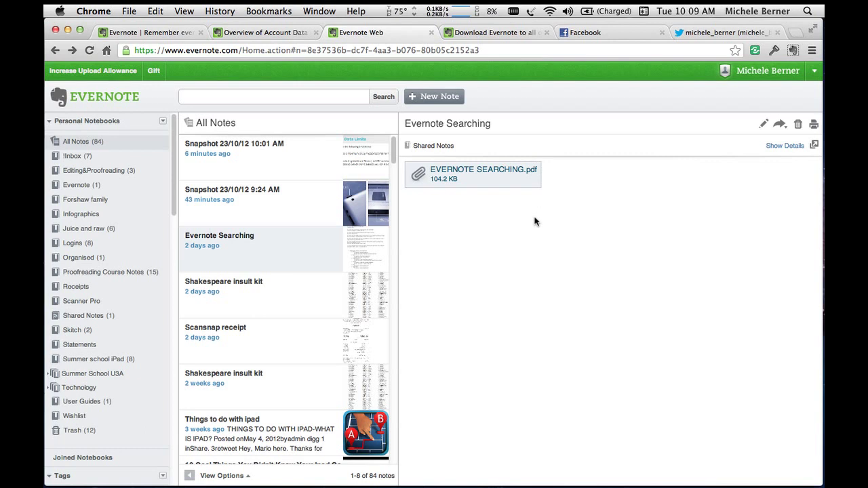
# - Switch from Chrome to the Evernote desktop application
pyautogui.press('super+Tab')
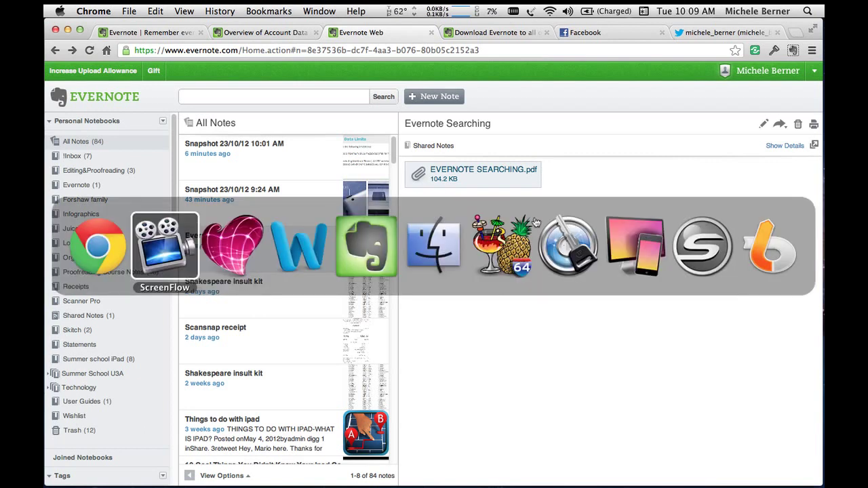
pyautogui.press('super+Tab')
pyautogui.press('super+Tab')
pyautogui.press('super+Tab')
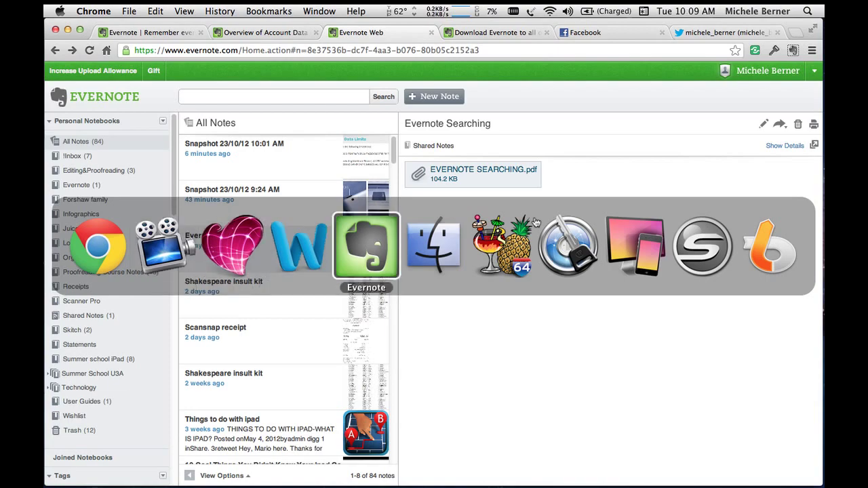
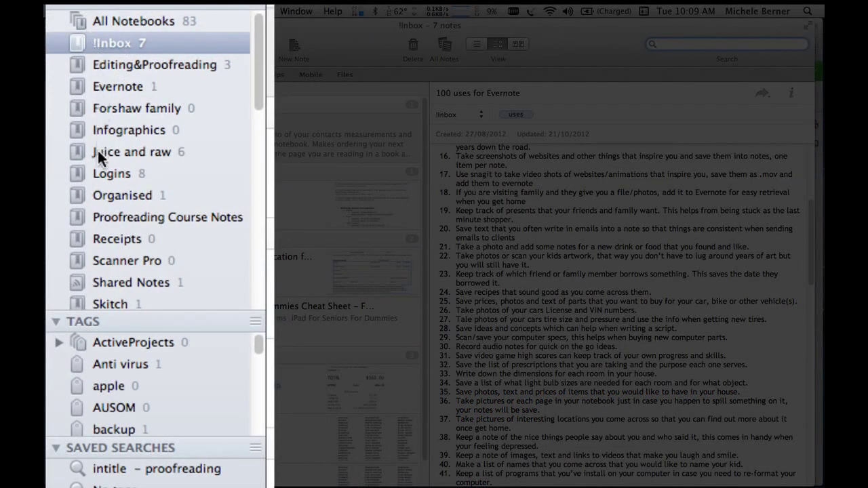
# - Open the Editing&Proofreading notebook and display its note "Proofreading marks- review"
pyautogui.moveTo(258, 95); pyautogui.dragTo(259, 103)
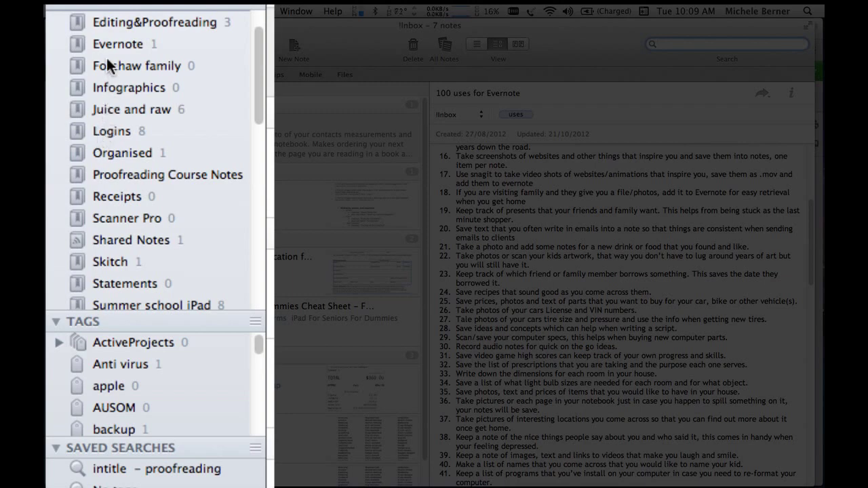
pyautogui.click(112, 21)
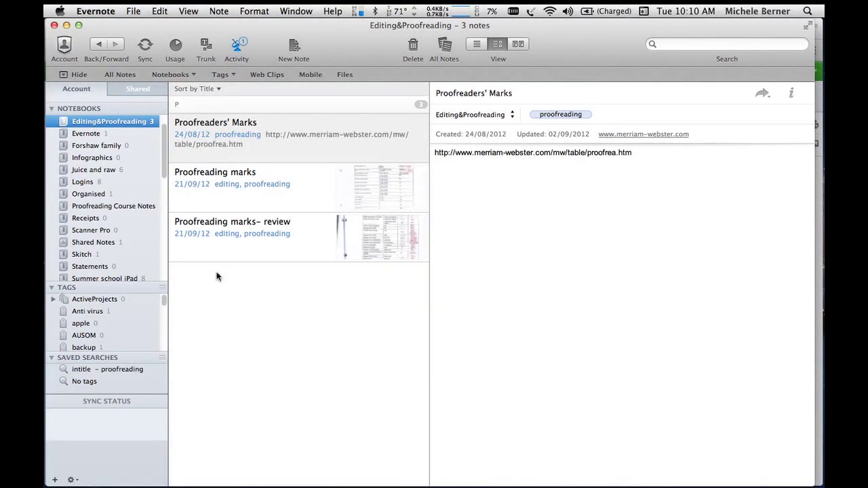
pyautogui.click(211, 234)
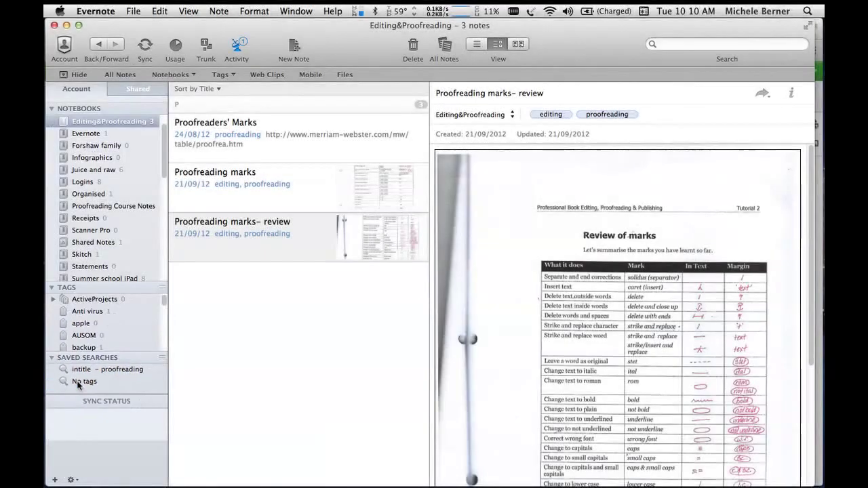
# - Run the saved search "No tags" to list the untagged notes
pyautogui.click(85, 385)
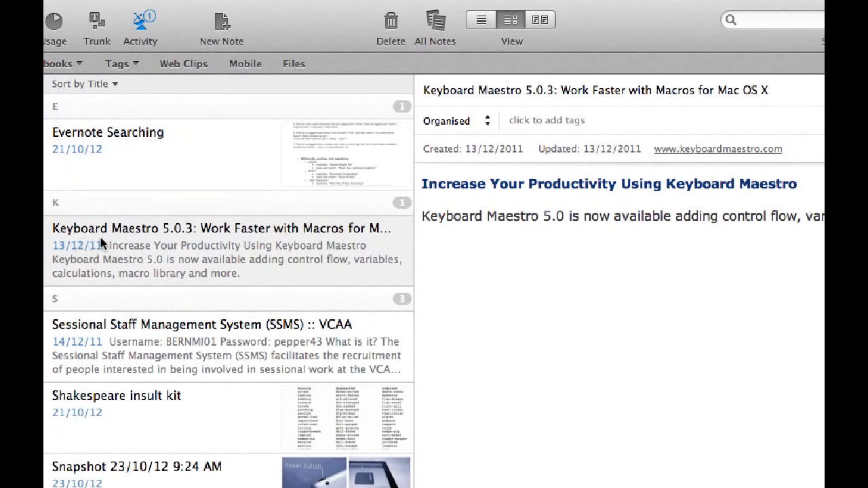
# - Look over the account options, open Account Info to review the monthly usage and account summary, and close it
pyautogui.click(179, 237)
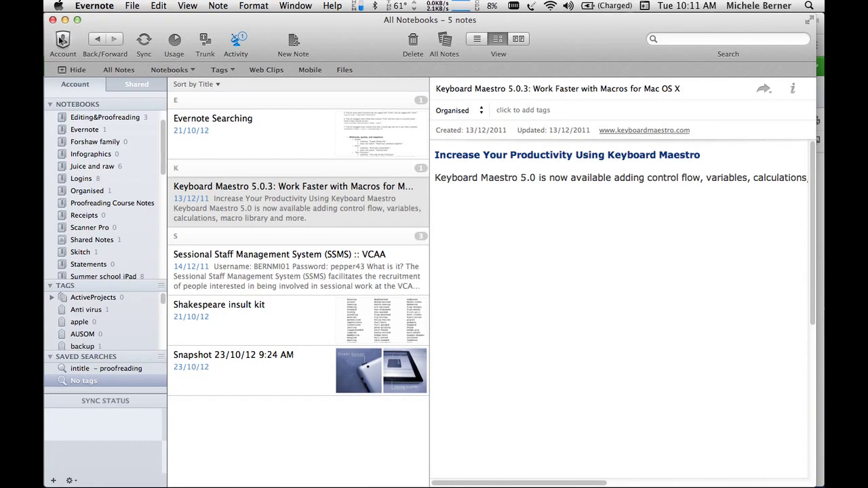
pyautogui.moveTo(62, 42)
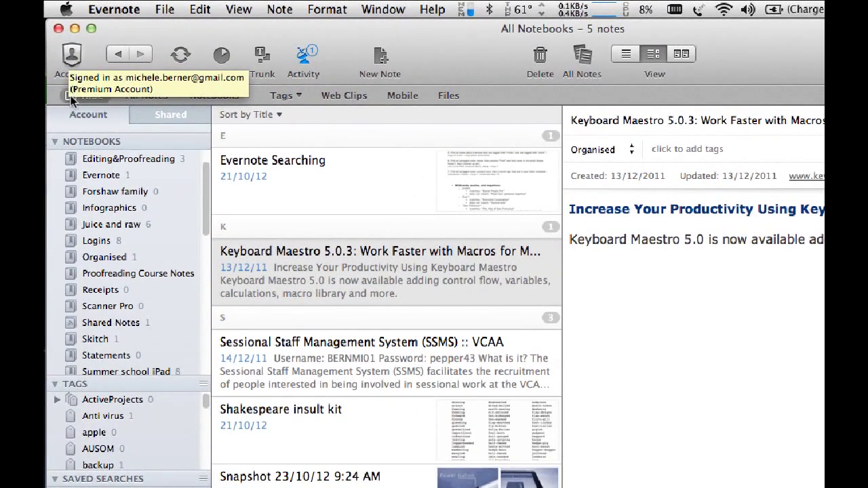
pyautogui.click(71, 58)
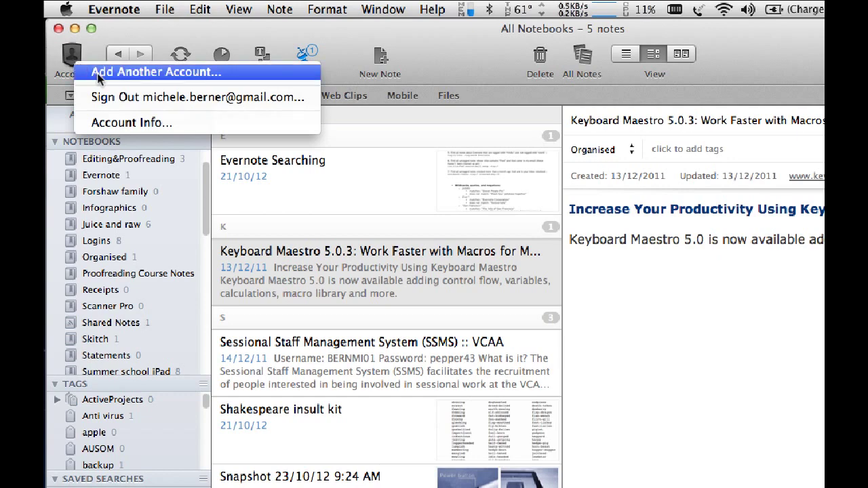
pyautogui.click(107, 122)
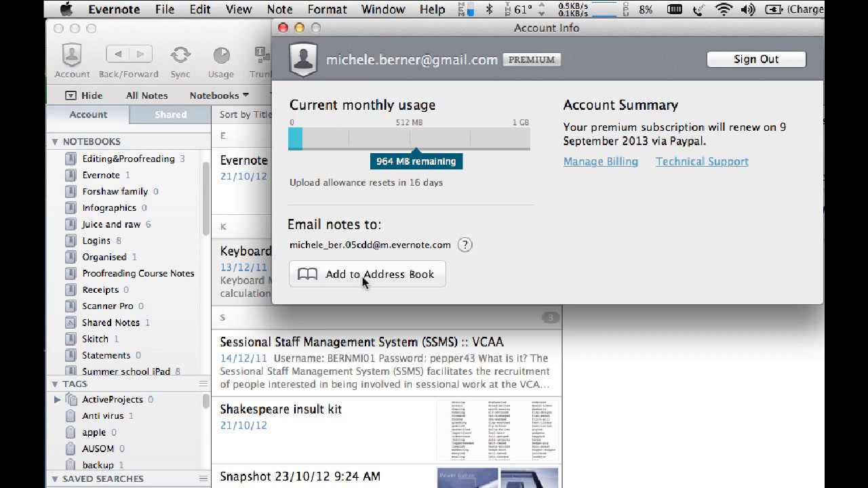
pyautogui.click(283, 29)
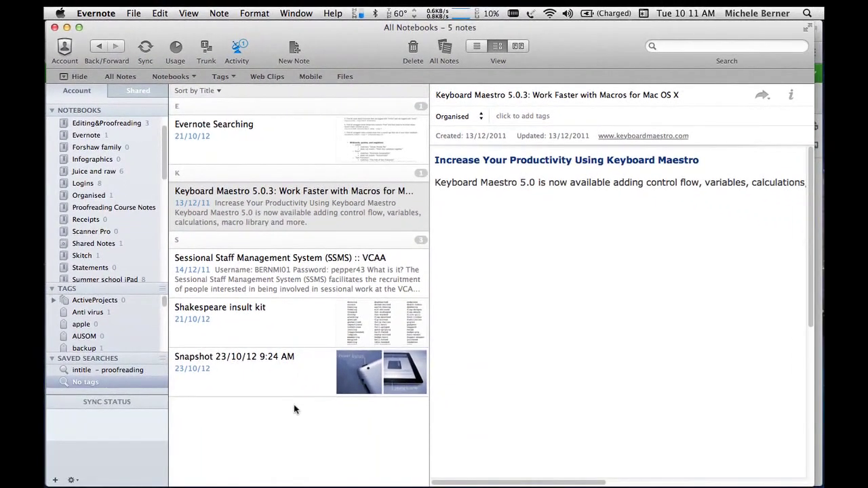
# - Sync the notes, view the current monthly usage, and close the usage window
pyautogui.click(145, 48)
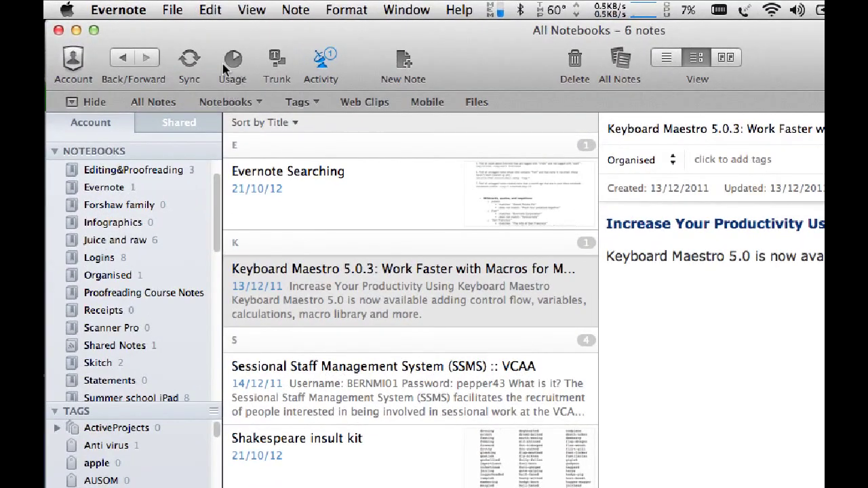
pyautogui.click(233, 64)
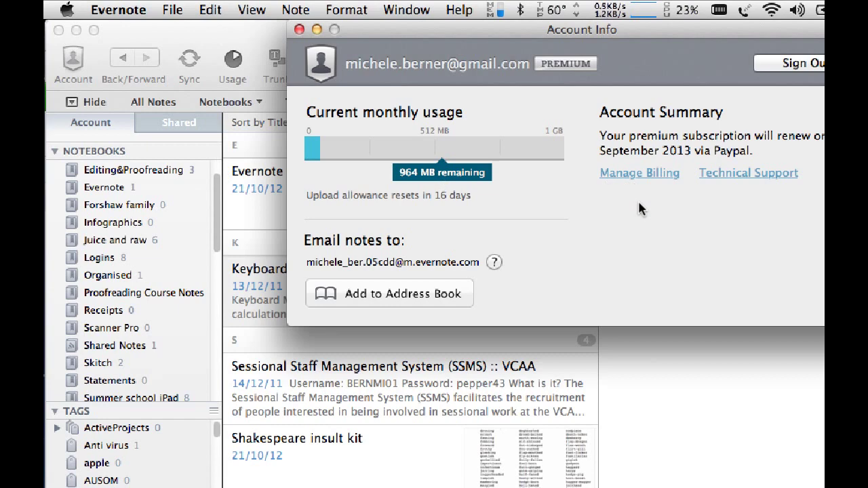
pyautogui.click(299, 29)
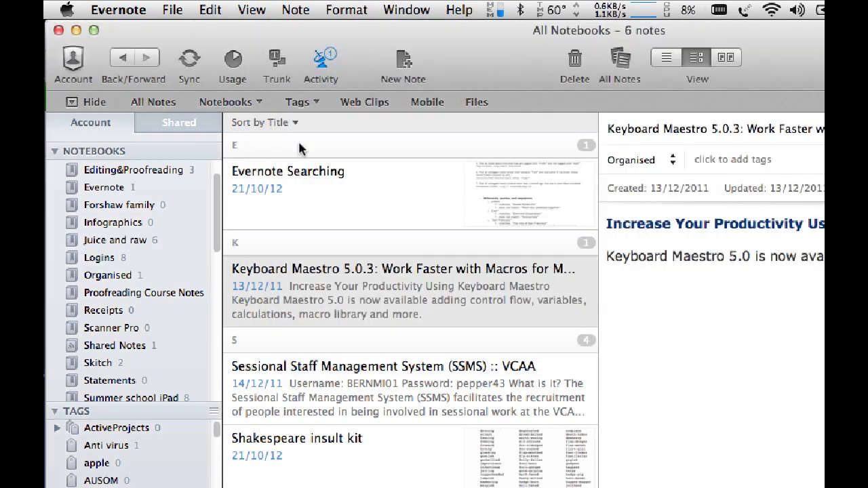
# - Open the Evernote Trunk to view its featured products and close it again
pyautogui.click(277, 57)
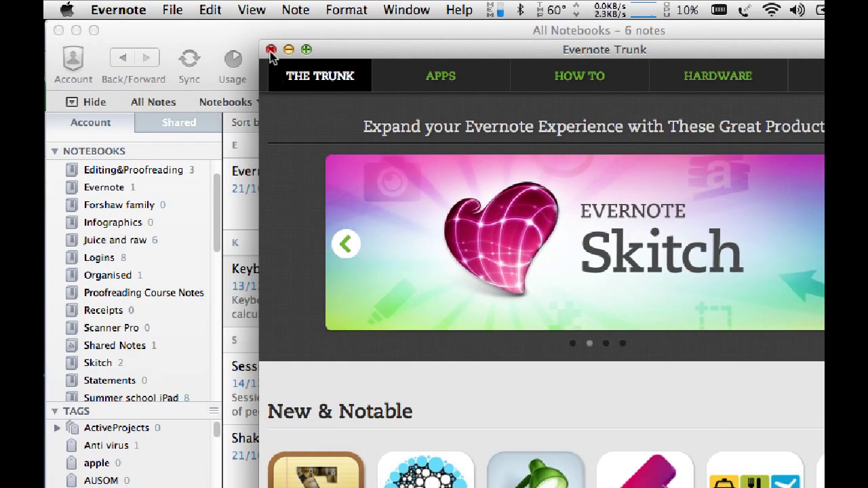
pyautogui.click(270, 50)
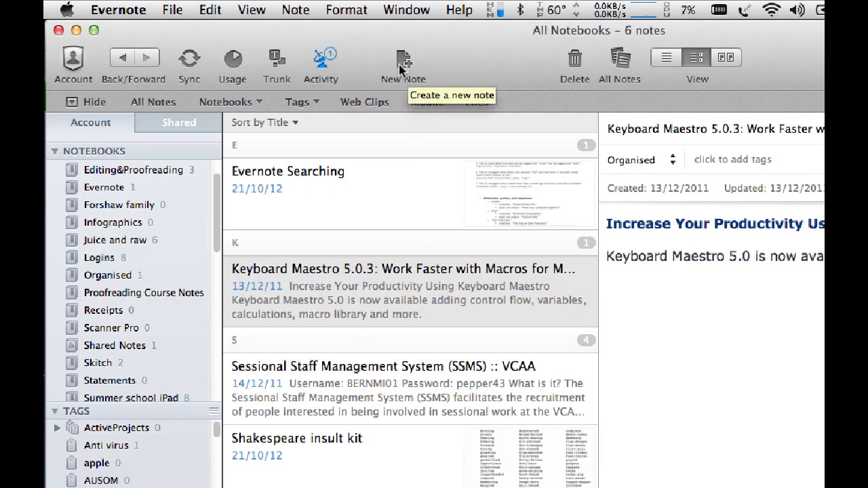
# - Review the commands for creating notes, tags and notebooks, and the context options in the Keyboard Maestro note's body
pyautogui.click(171, 11)
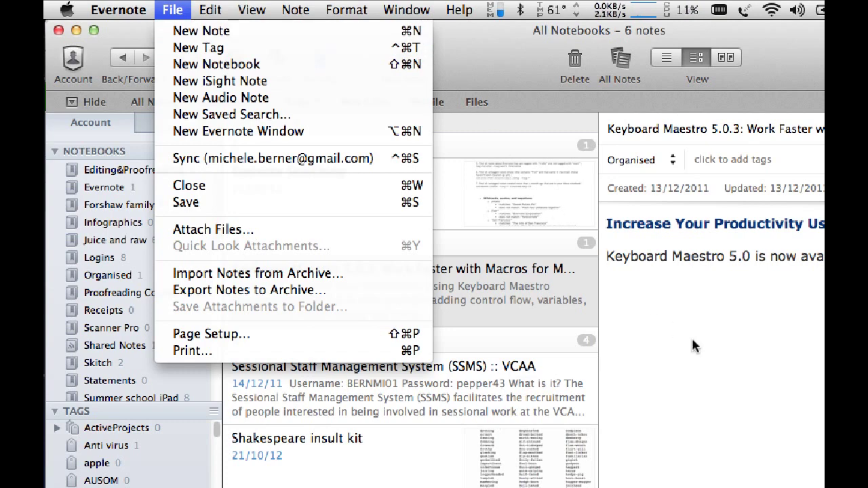
pyautogui.press('Escape')
pyautogui.rightClick(663, 319)
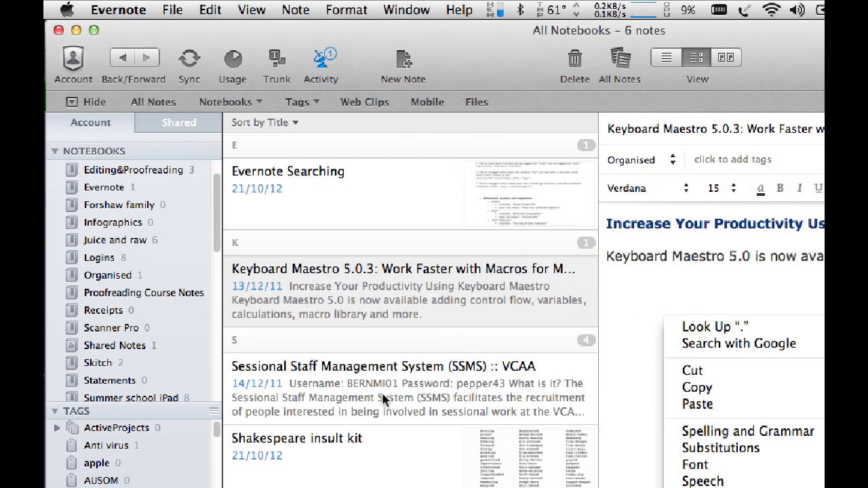
pyautogui.click(290, 284)
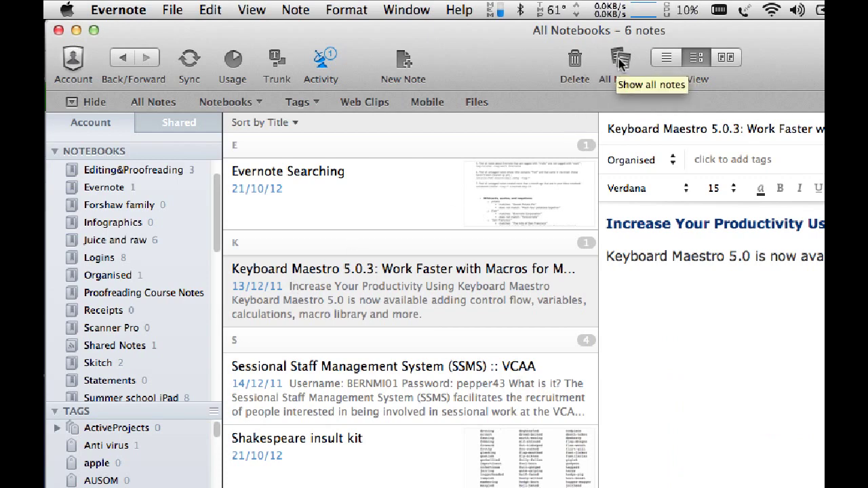
# - Show all notes from every notebook and return to the beginning of the list
pyautogui.click(620, 61)
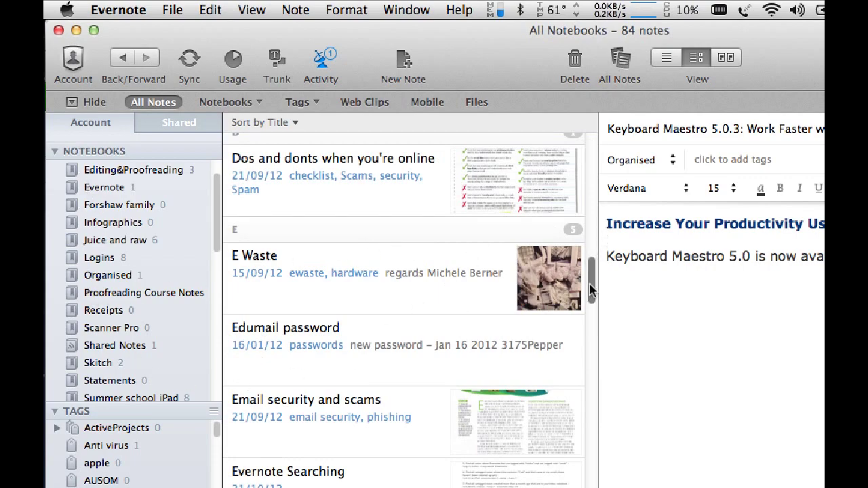
pyautogui.moveTo(589, 284); pyautogui.dragTo(594, 168)
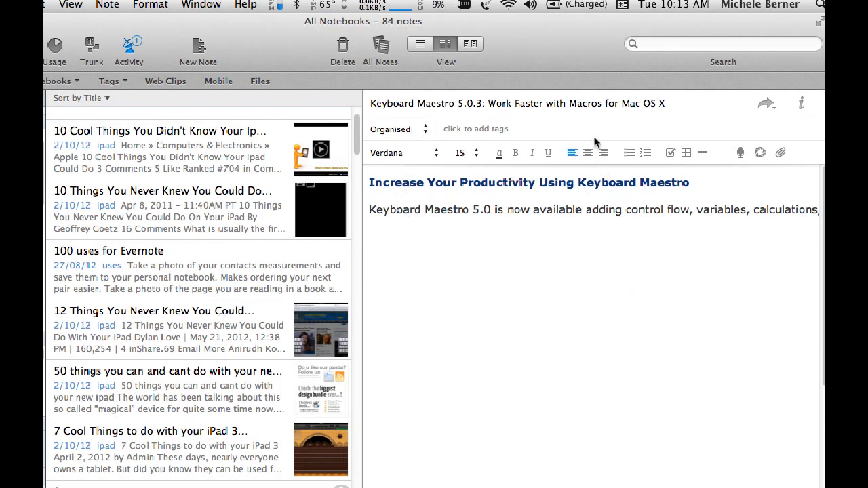
# - Compare the notes in list view and card view, check the available view options, and return to snippet view
pyautogui.click(419, 44)
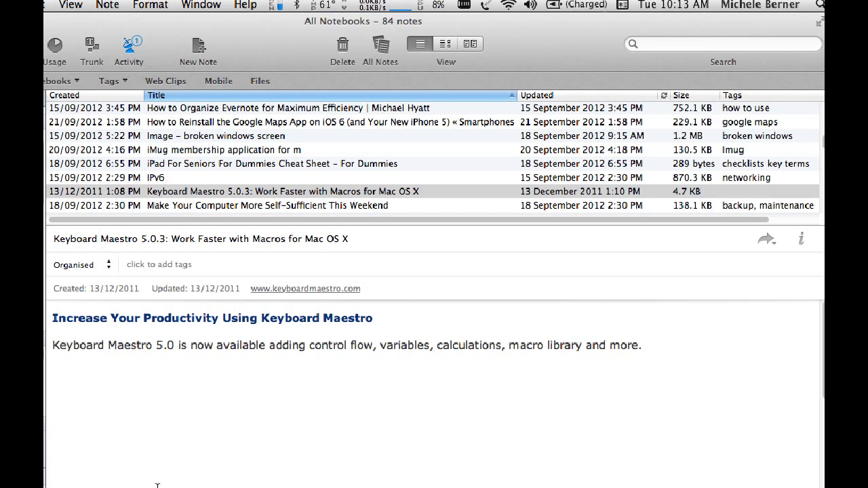
pyautogui.click(469, 44)
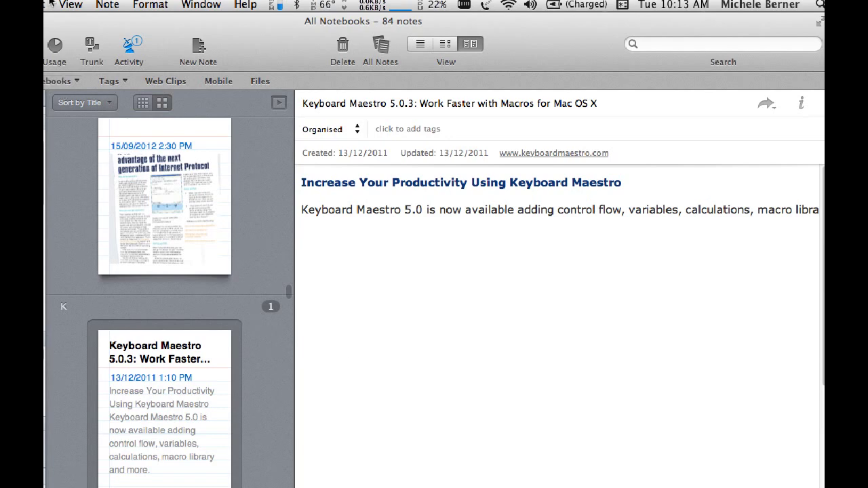
pyautogui.click(71, 6)
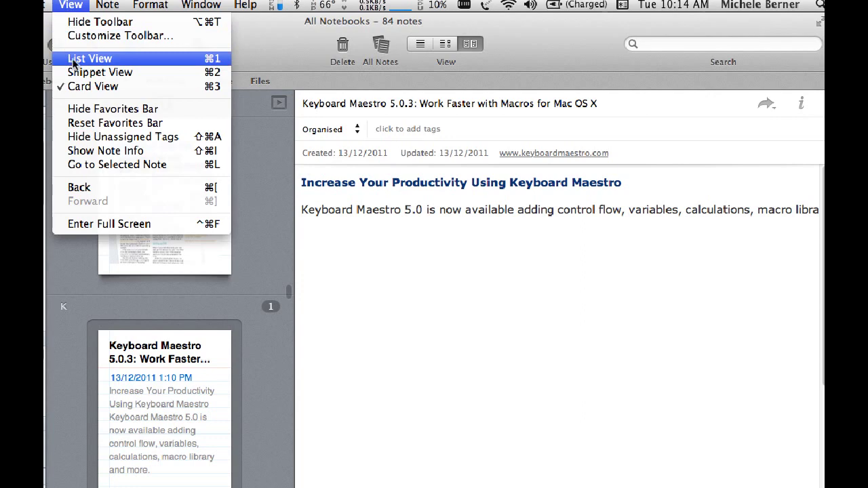
pyautogui.click(458, 328)
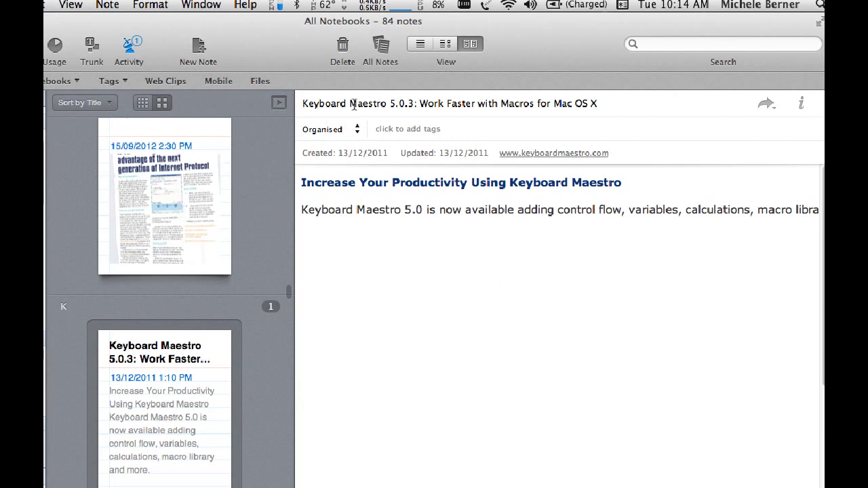
pyautogui.click(445, 44)
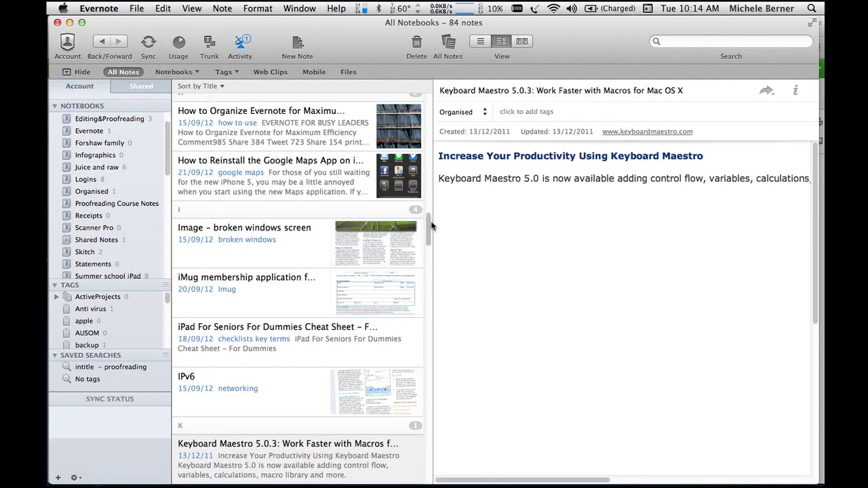
# - Browse the notebooks list and the title-sorted notes with their number and letter groups
pyautogui.scroll(-1, 419, 227)
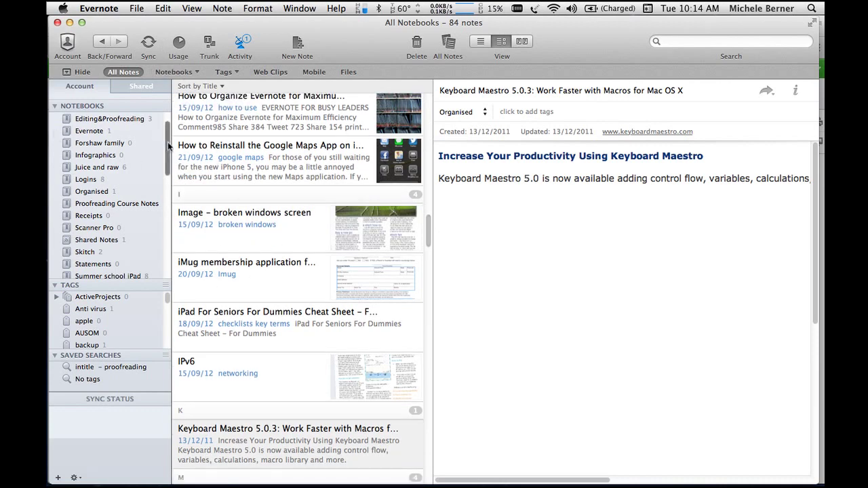
pyautogui.scroll(2, 99, 129)
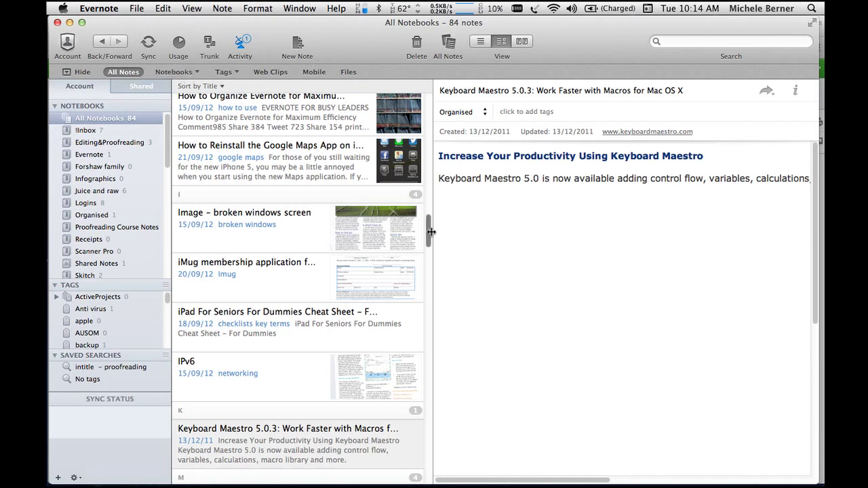
pyautogui.moveTo(430, 218); pyautogui.dragTo(427, 112)
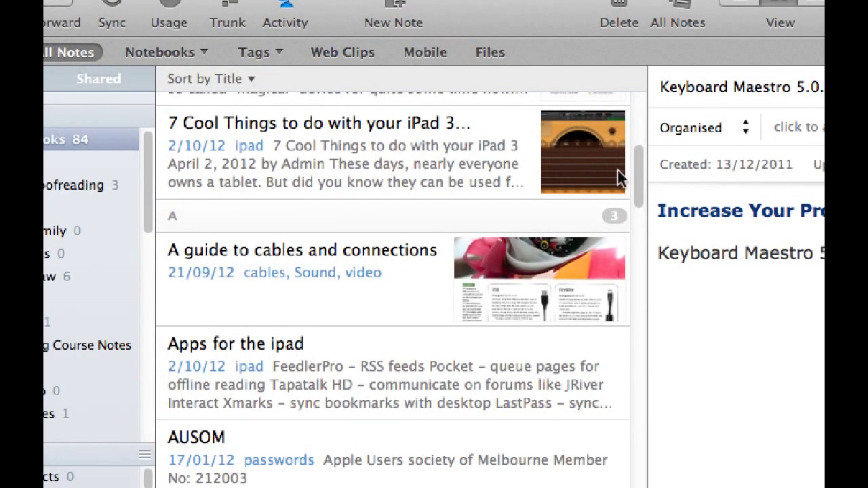
pyautogui.moveTo(638, 170); pyautogui.dragTo(638, 114)
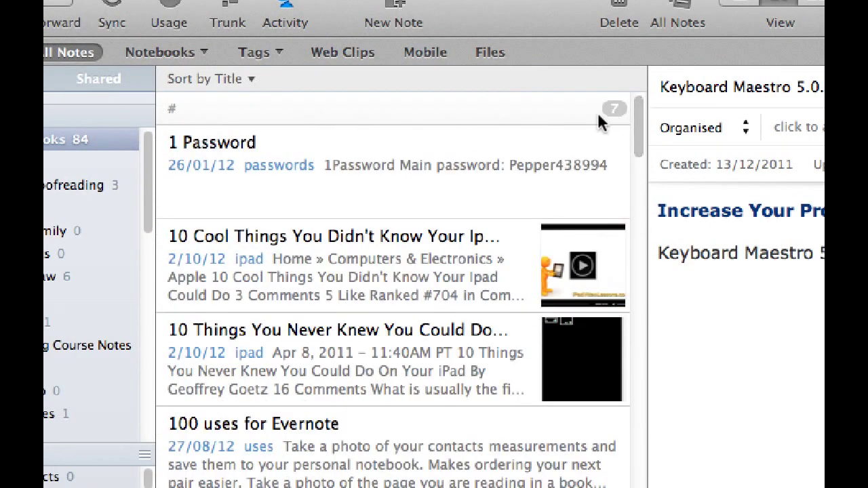
pyautogui.scroll(-2, 638, 136)
pyautogui.scroll(-5, 637, 135)
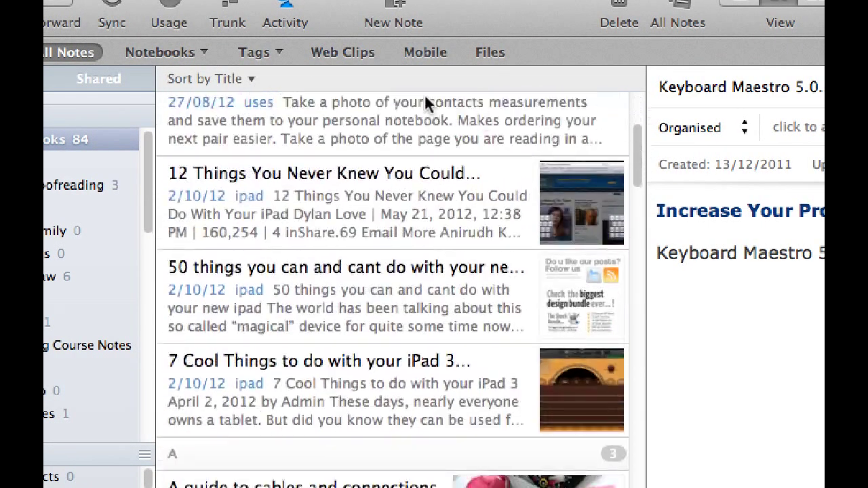
# - Turn off Show in Groups for the title-sorted notes, look through the ungrouped list, and turn grouping back on
pyautogui.click(249, 78)
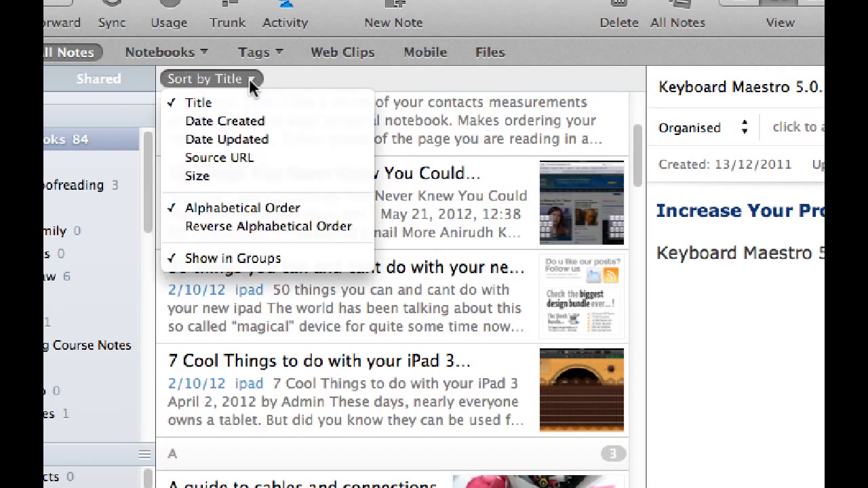
pyautogui.click(182, 259)
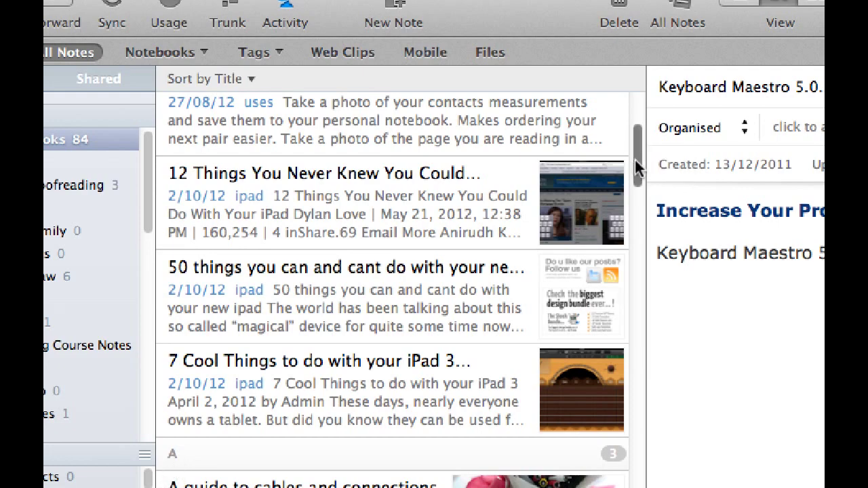
pyautogui.moveTo(636, 167); pyautogui.dragTo(644, 201)
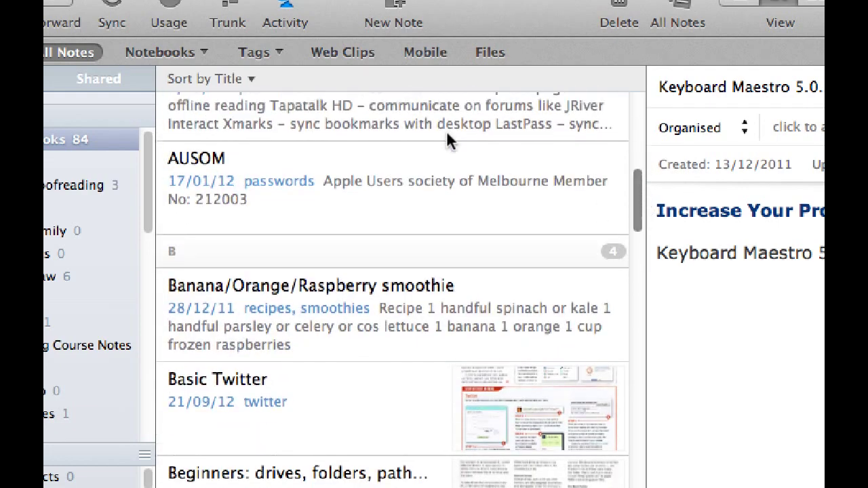
pyautogui.click(253, 79)
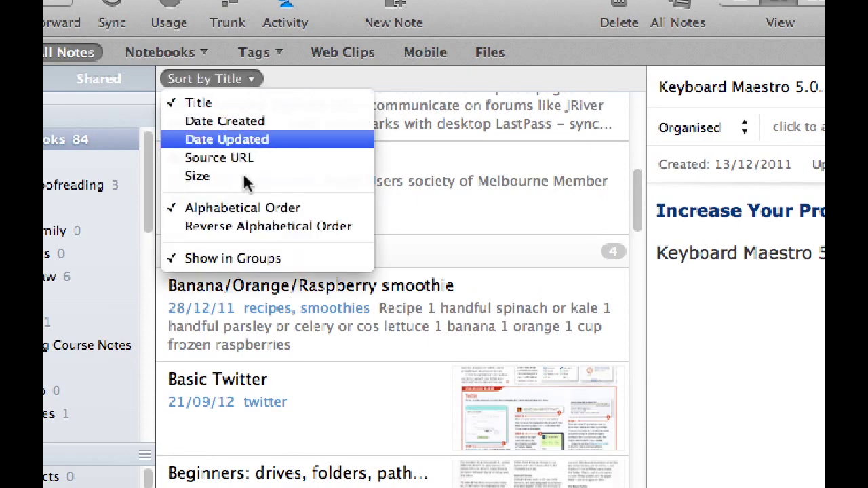
pyautogui.click(225, 258)
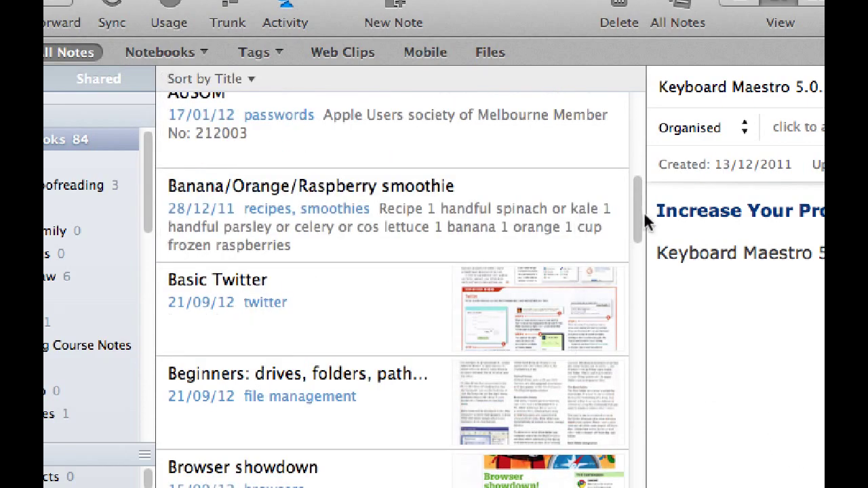
pyautogui.moveTo(636, 193); pyautogui.dragTo(631, 219)
pyautogui.click(249, 77)
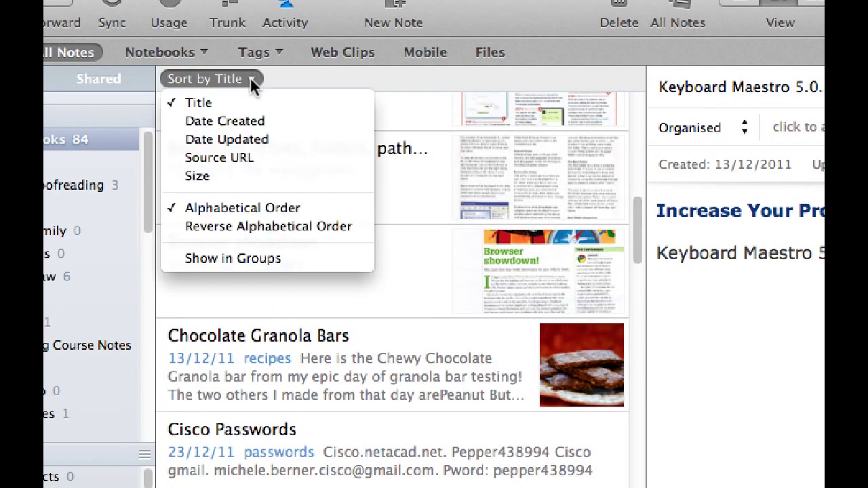
pyautogui.click(218, 265)
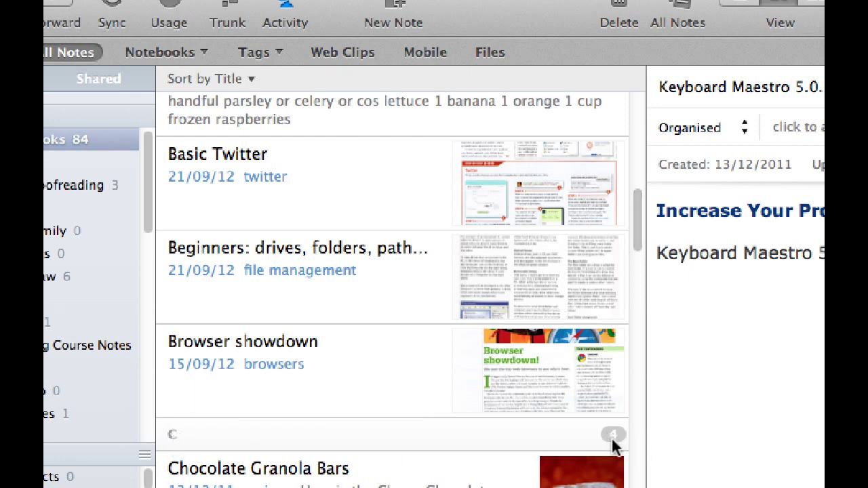
# - Sort the notes by Date Created and display the most recent ones at the start of the list
pyautogui.click(244, 80)
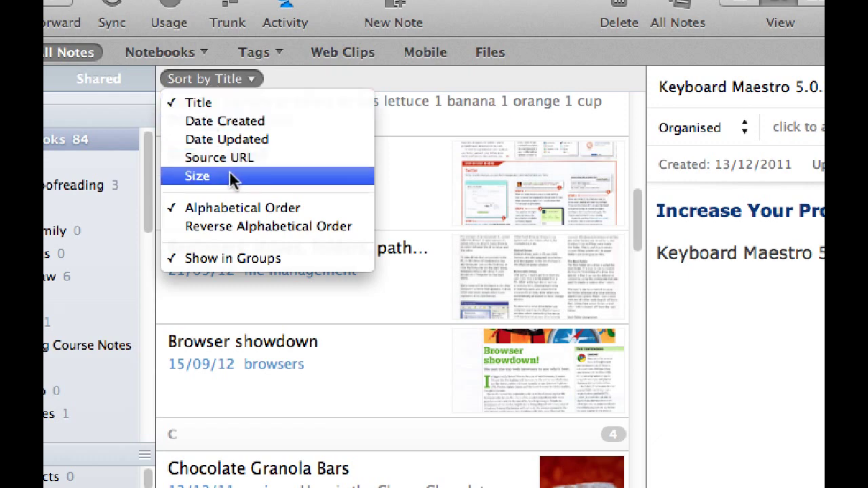
pyautogui.click(225, 121)
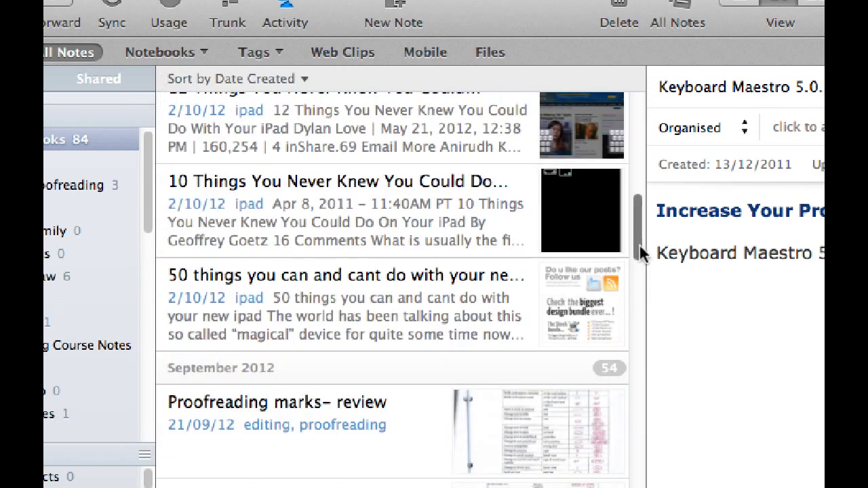
pyautogui.scroll(4, 640, 246)
pyautogui.moveTo(641, 231); pyautogui.dragTo(638, 137)
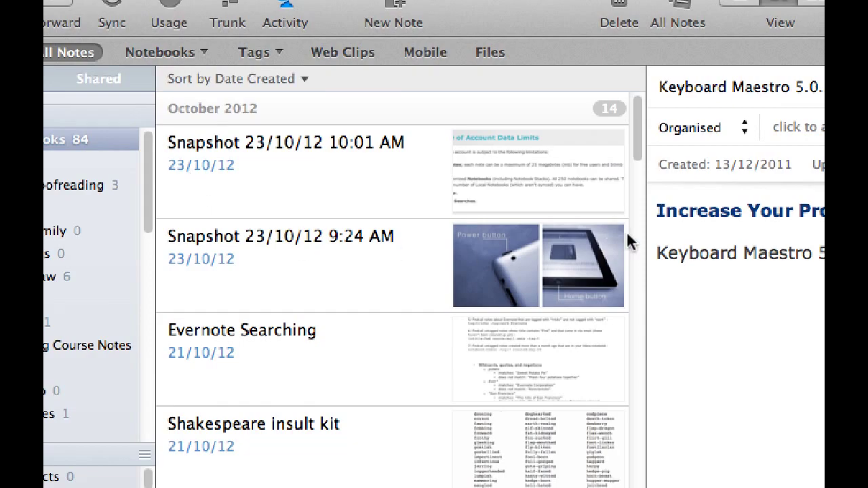
# - Look through the older notes in the date-sorted list and change the sort order back to Title
pyautogui.moveTo(638, 139); pyautogui.dragTo(637, 475)
pyautogui.scroll(-15, 392, 290)
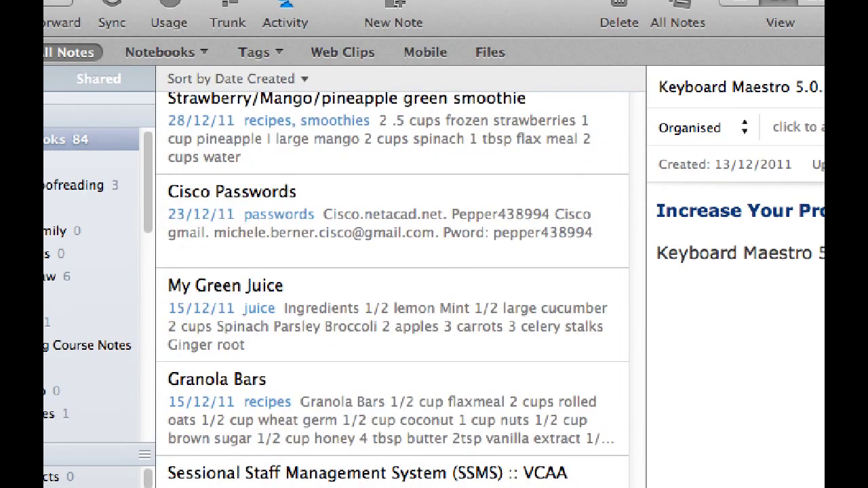
pyautogui.scroll(15, 638, 406)
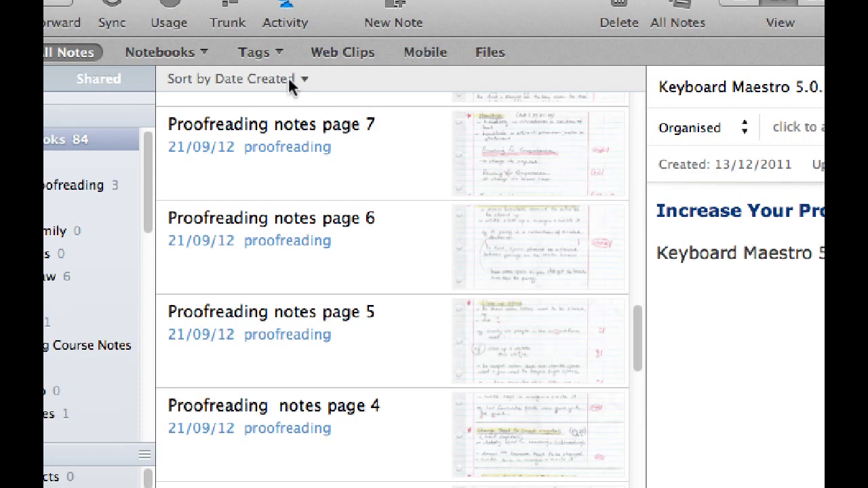
pyautogui.click(300, 80)
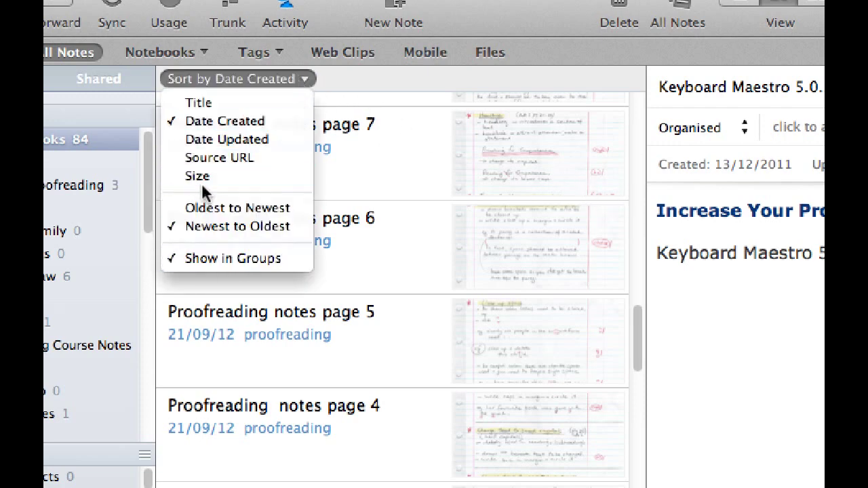
pyautogui.click(194, 103)
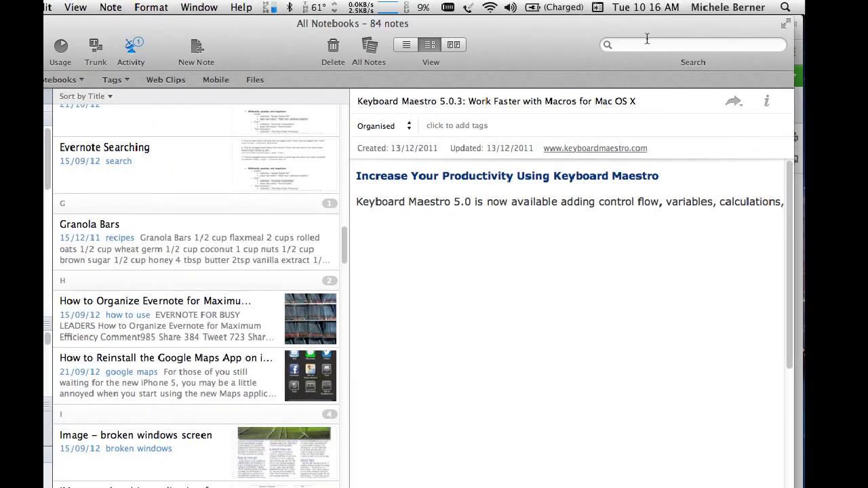
# - Search all notebooks for "proofreading"
pyautogui.press('super+alt+f')
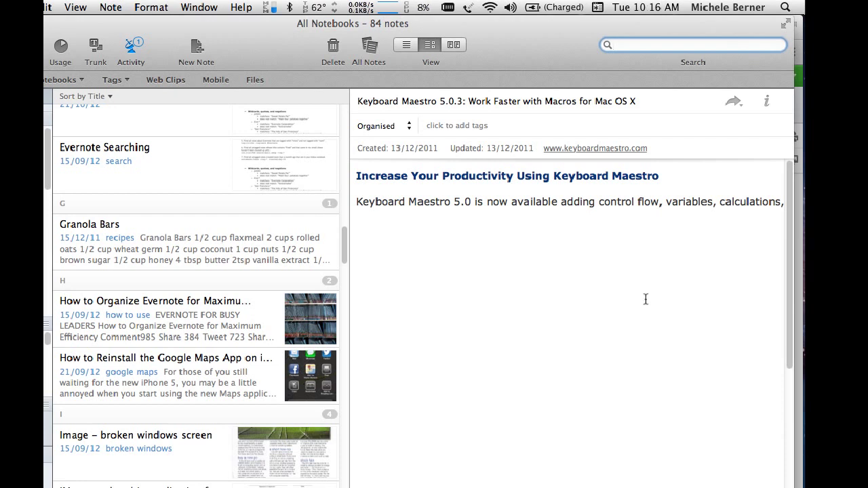
pyautogui.press('Escape')
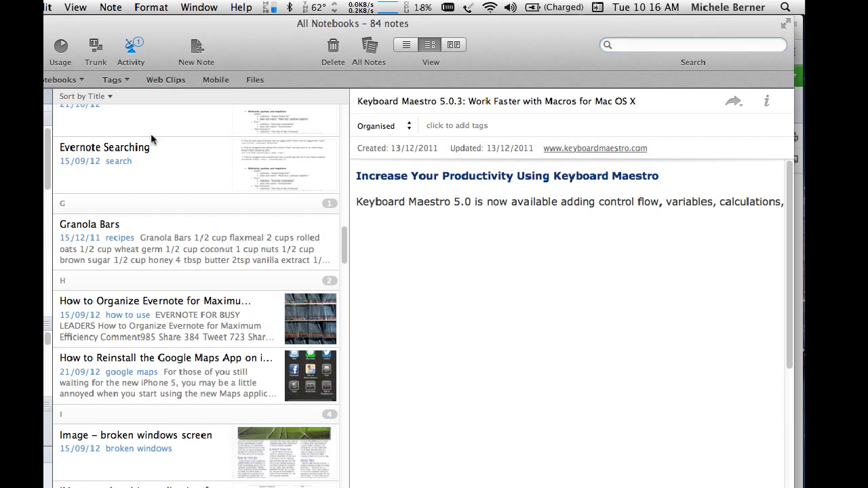
pyautogui.click(636, 45)
pyautogui.write('p')
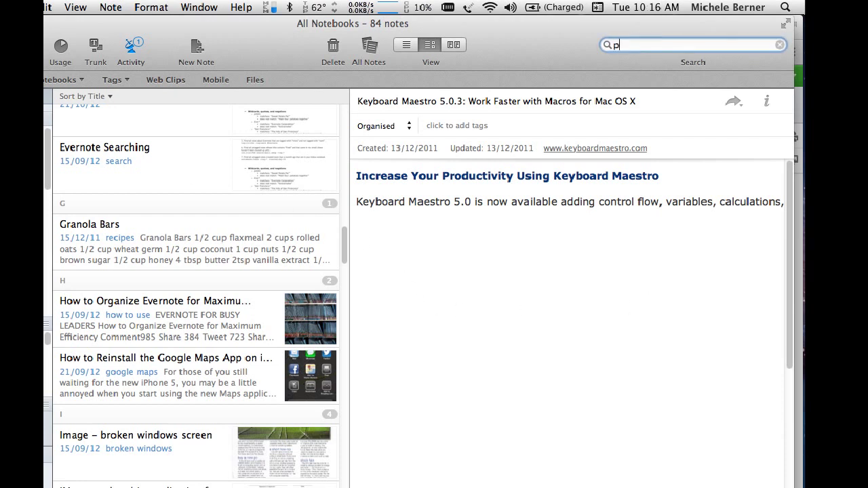
pyautogui.write('roofreading')
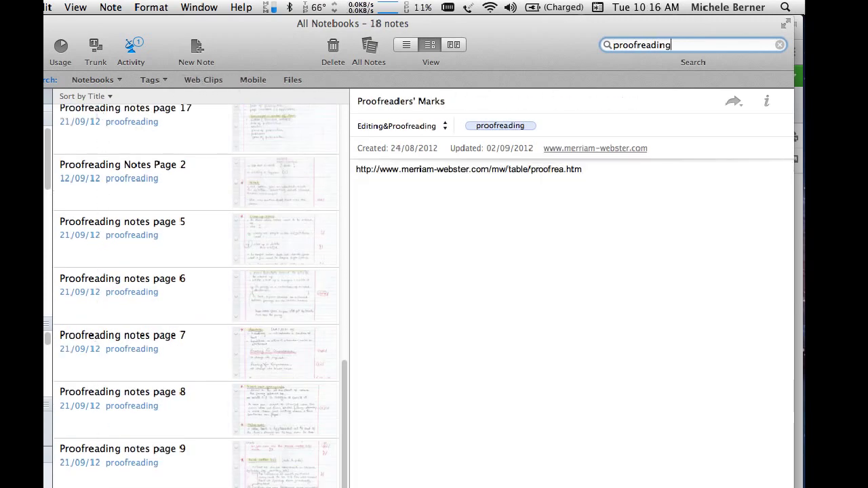
# - View Proofreading notes page 5 from the search results and clear the search to show all notes again
pyautogui.scroll(-2, 343, 444)
pyautogui.click(382, 169)
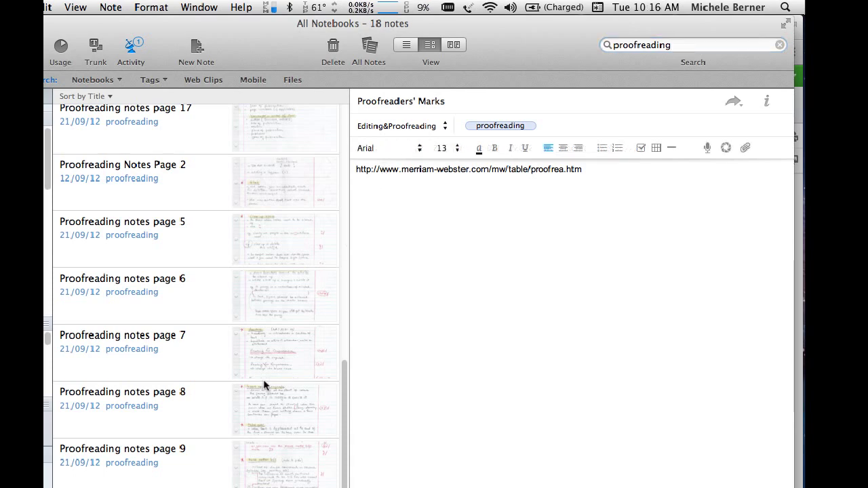
pyautogui.click(118, 237)
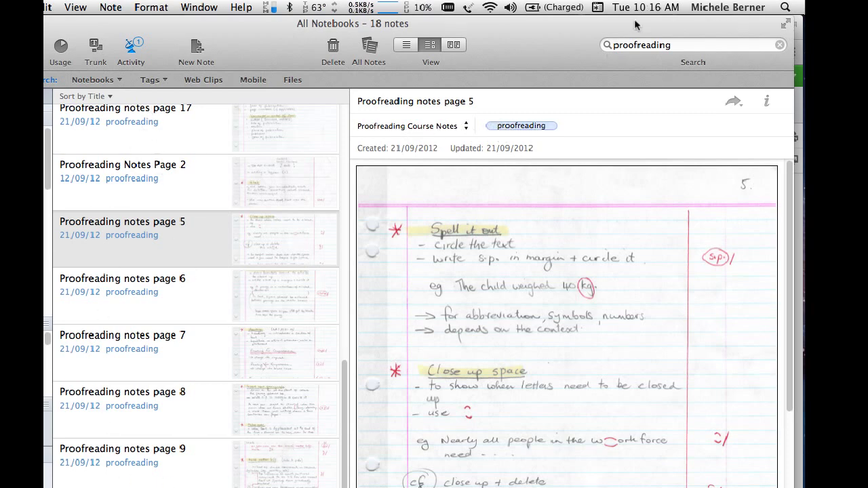
pyautogui.click(675, 46)
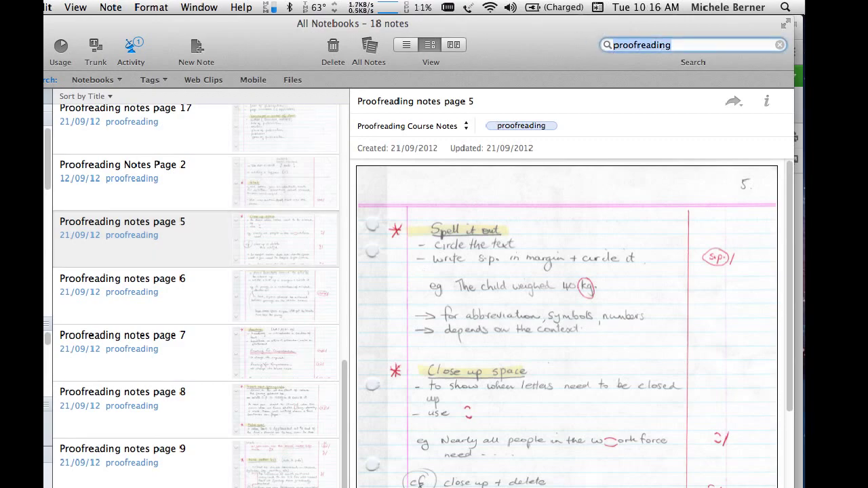
pyautogui.press('Escape')
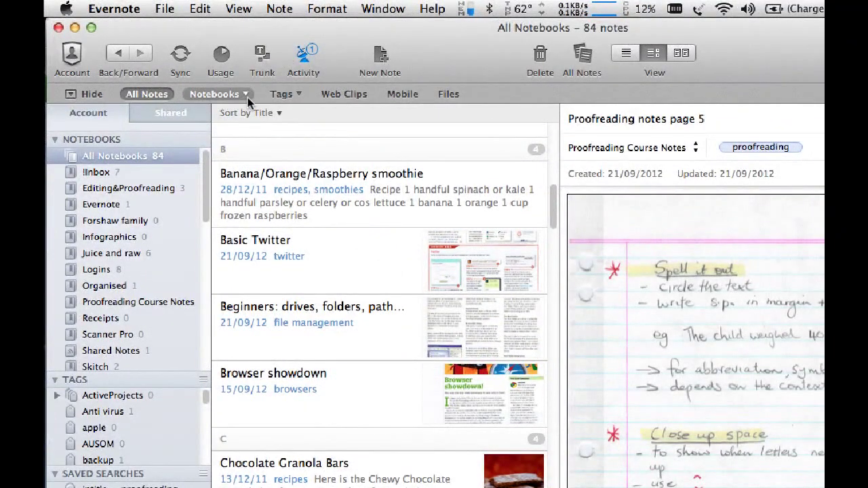
# - Filter the notes by the Skitch notebook, and replace that filter with the cybersecurity tag
pyautogui.click(245, 94)
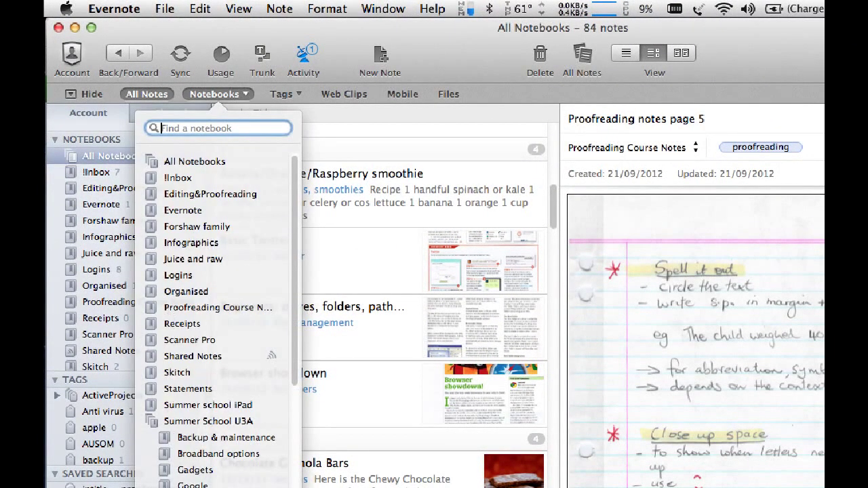
pyautogui.click(177, 372)
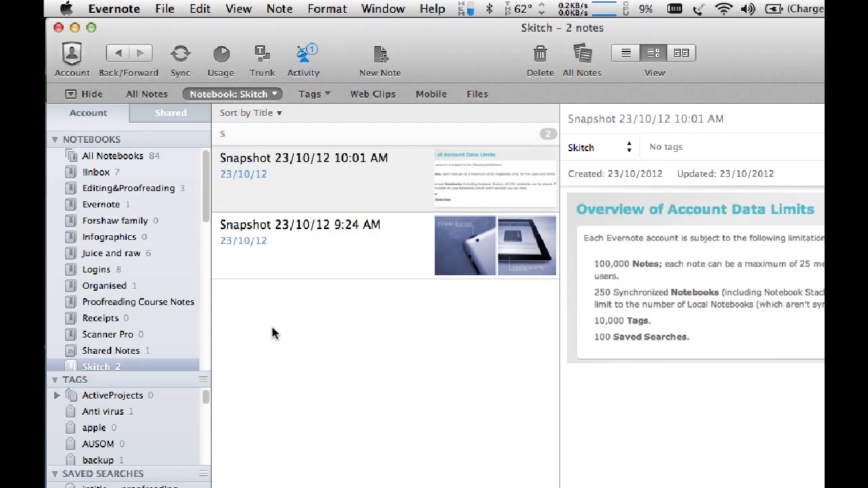
pyautogui.click(326, 94)
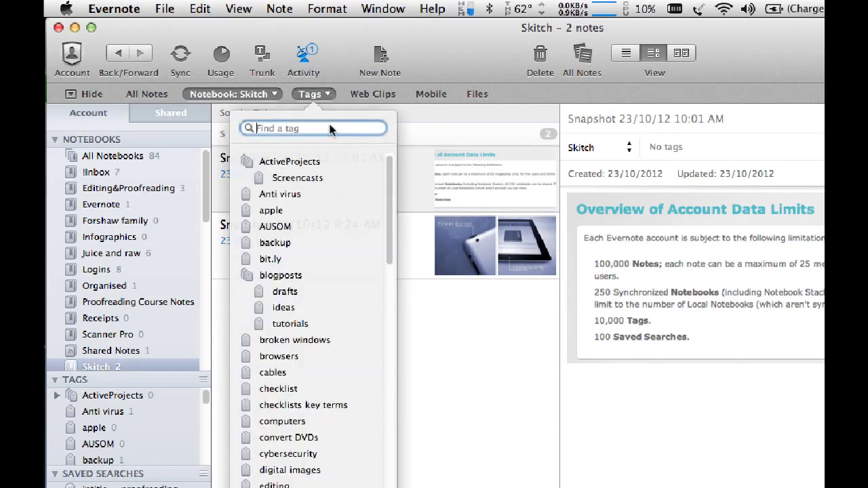
pyautogui.click(280, 455)
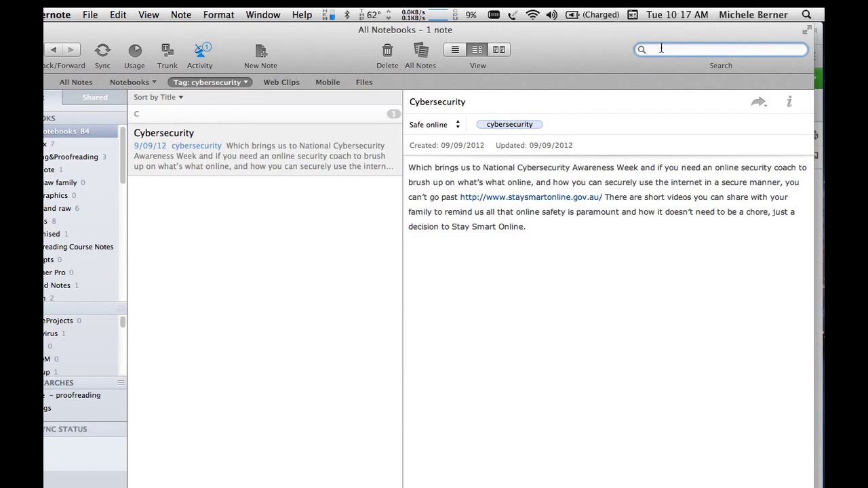
# - Search for "tag: cybersecurity" within the tag-filtered notes and clear the search text
pyautogui.write('tag: ')
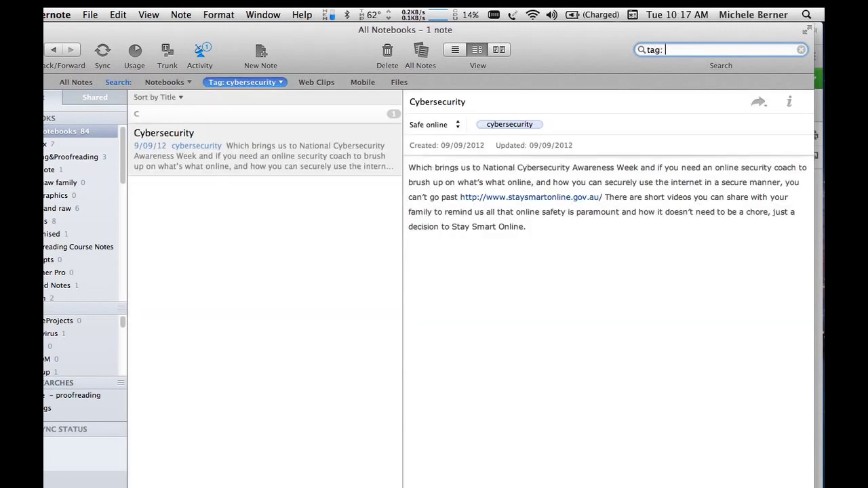
pyautogui.write('cyber')
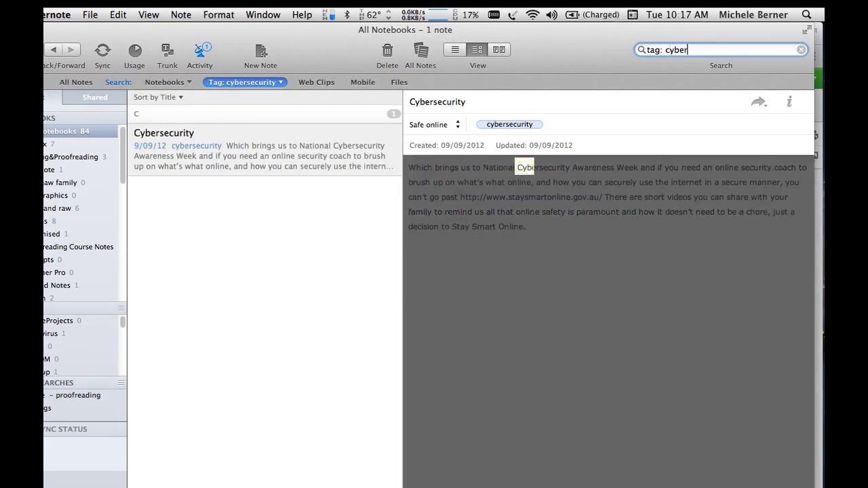
pyautogui.write('security')
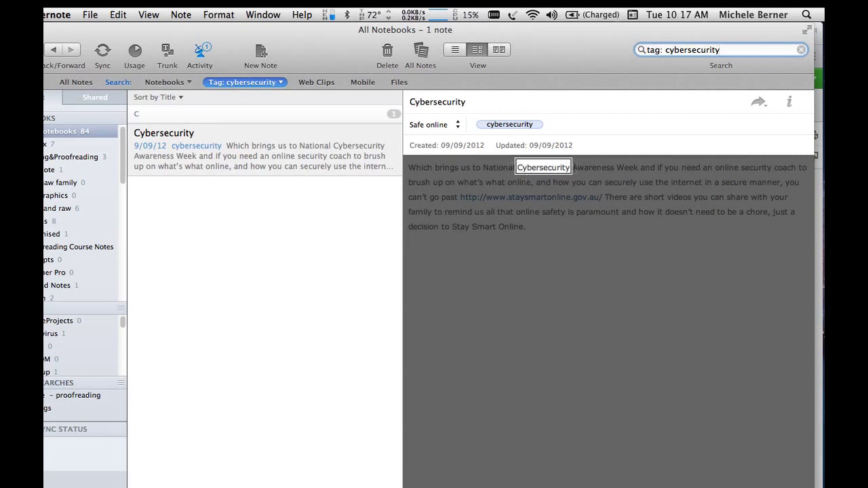
pyautogui.press('super+a')
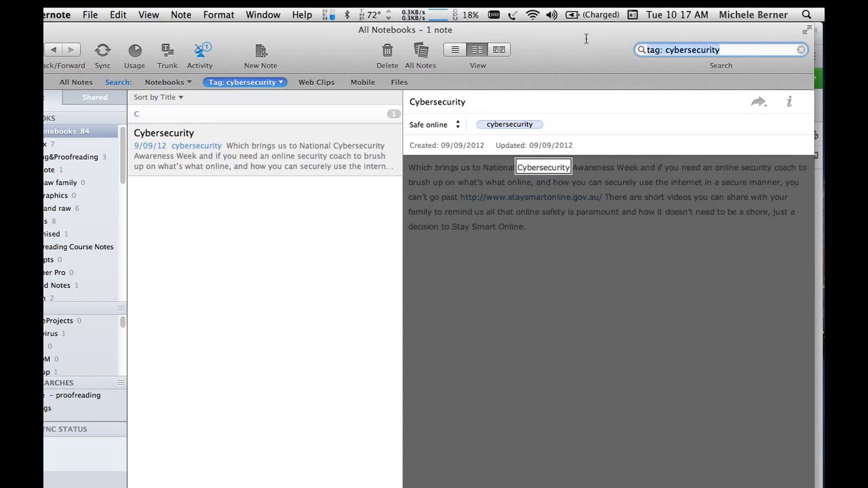
pyautogui.press('BackSpace')
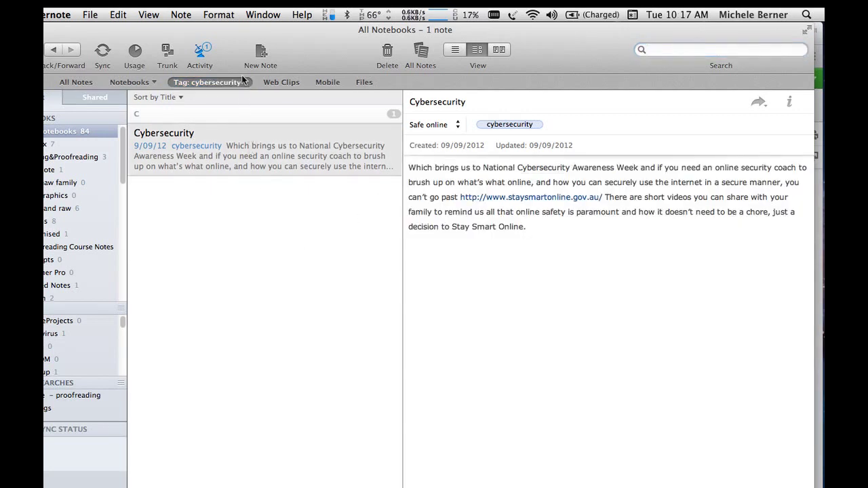
# - Change the tag filter to twitter to display the notes with that tag
pyautogui.click(242, 81)
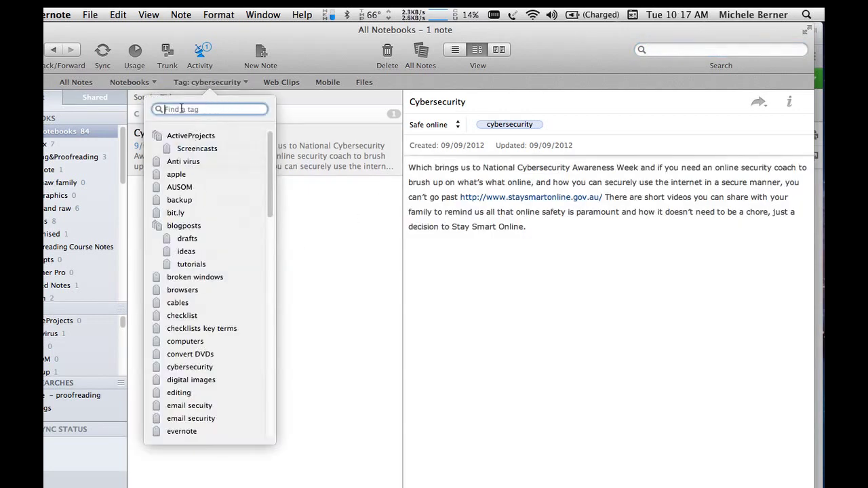
pyautogui.moveTo(270, 190); pyautogui.dragTo(261, 390)
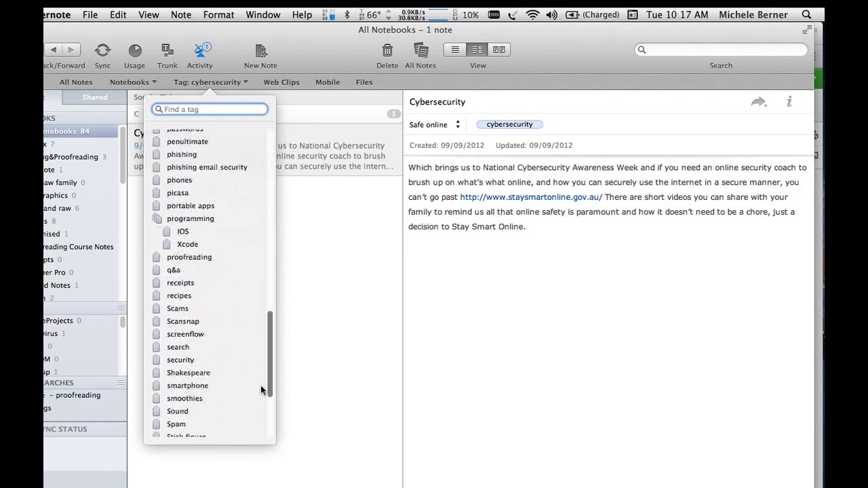
pyautogui.scroll(-2, 261, 390)
pyautogui.click(179, 407)
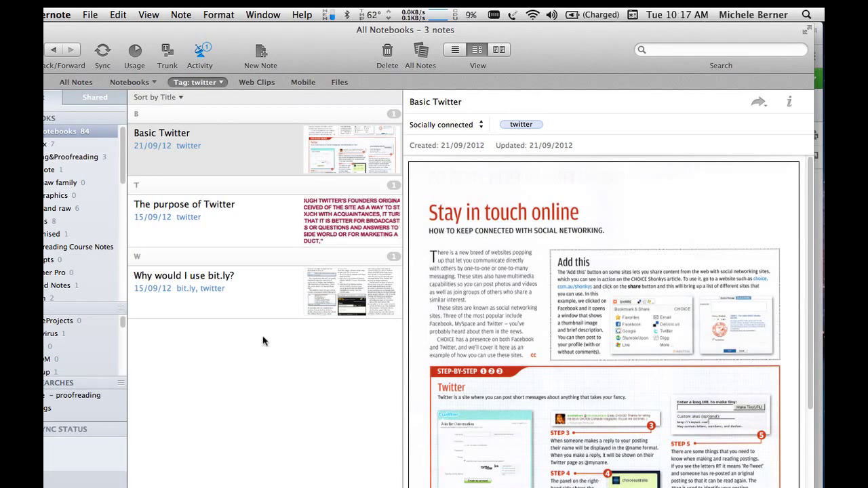
# - Filter the notes by Web Clips, by Mobile and by Files in turn
pyautogui.click(261, 82)
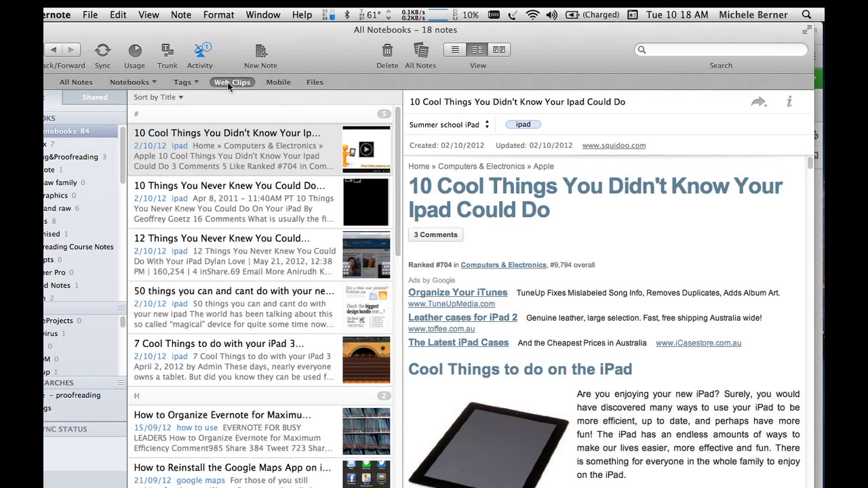
pyautogui.click(276, 82)
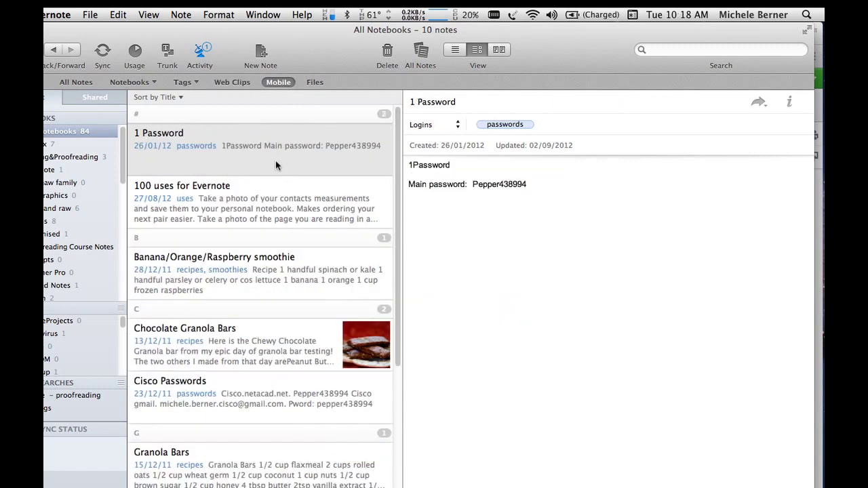
pyautogui.click(314, 82)
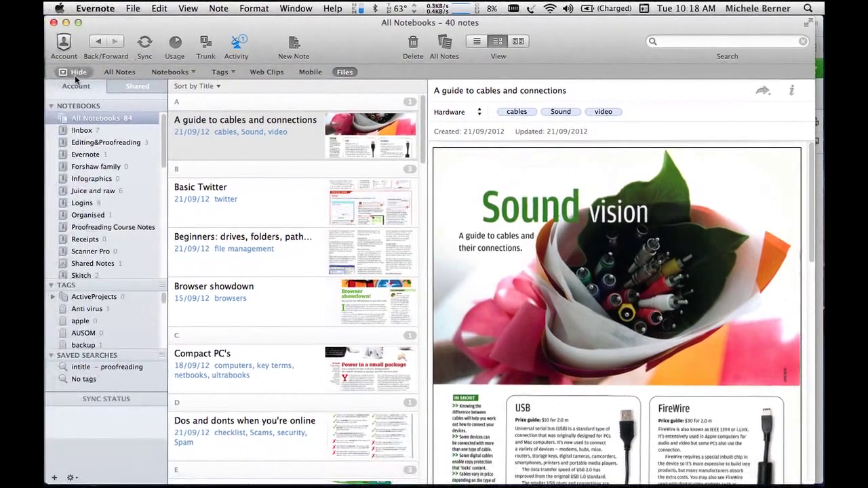
# - Return to all notes and check which kinds of new items can be created from the sidebar
pyautogui.click(114, 72)
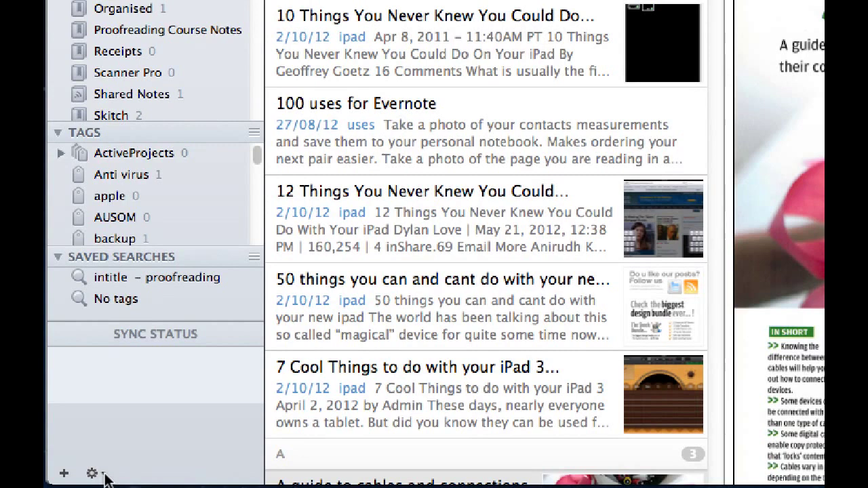
pyautogui.click(64, 474)
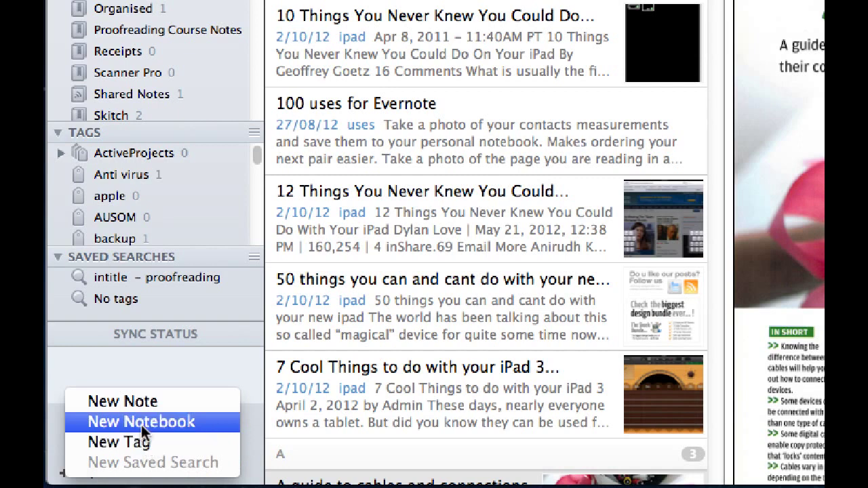
pyautogui.click(169, 376)
# - Hide the Notebooks and Tags sections in the sidebar and check the remaining section options
pyautogui.click(93, 473)
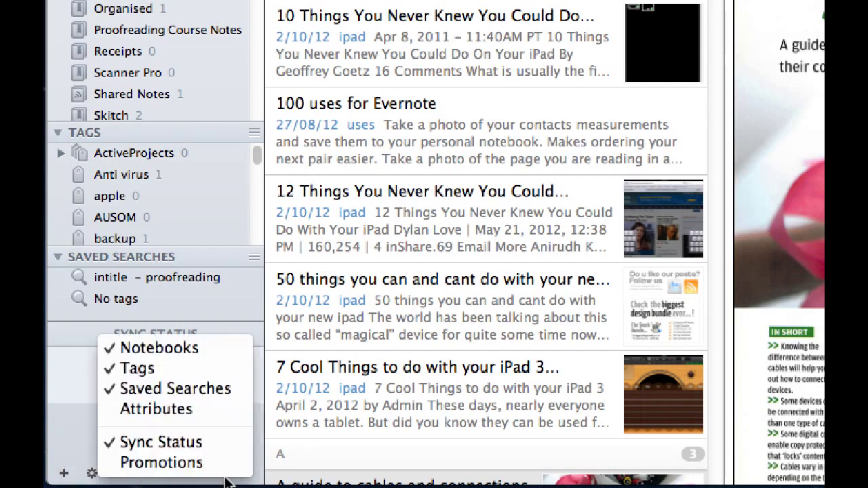
pyautogui.click(152, 346)
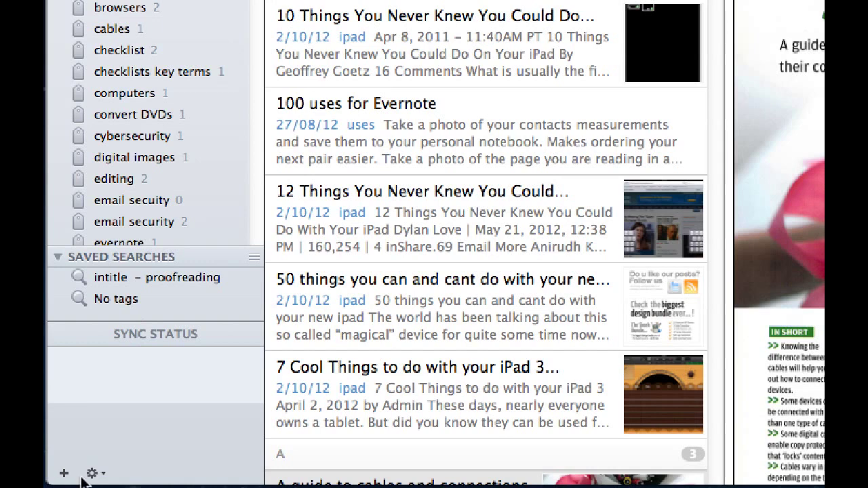
pyautogui.click(101, 477)
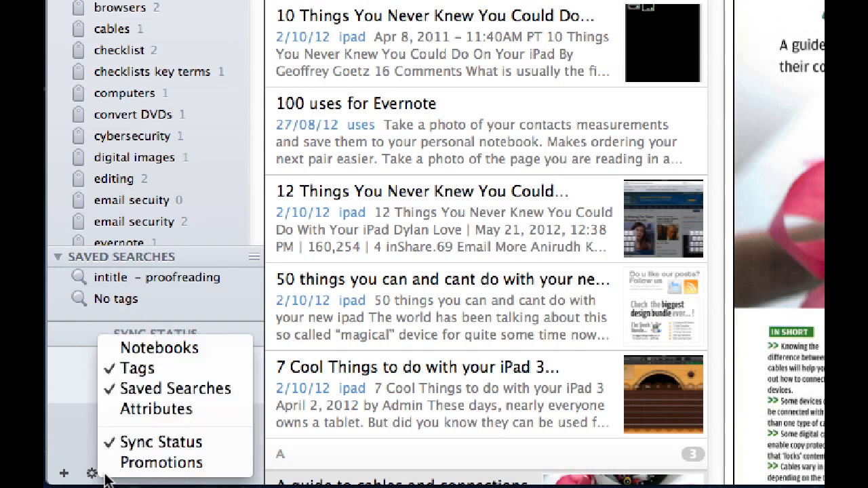
pyautogui.click(135, 372)
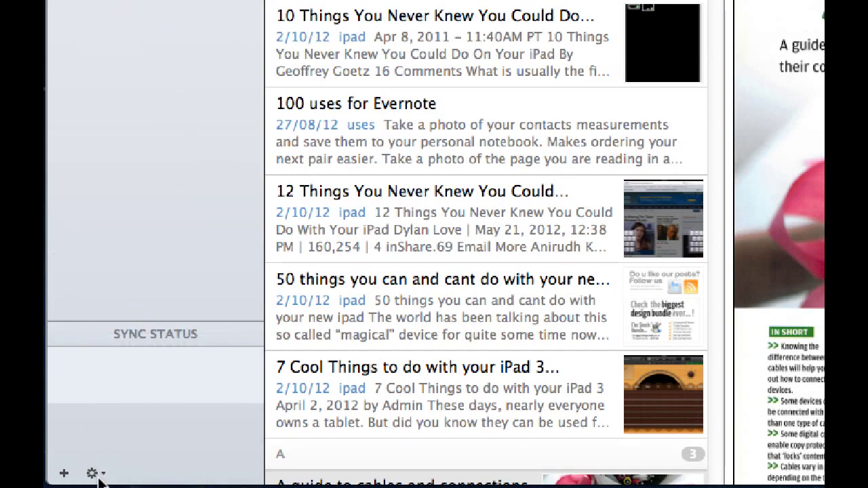
pyautogui.click(95, 476)
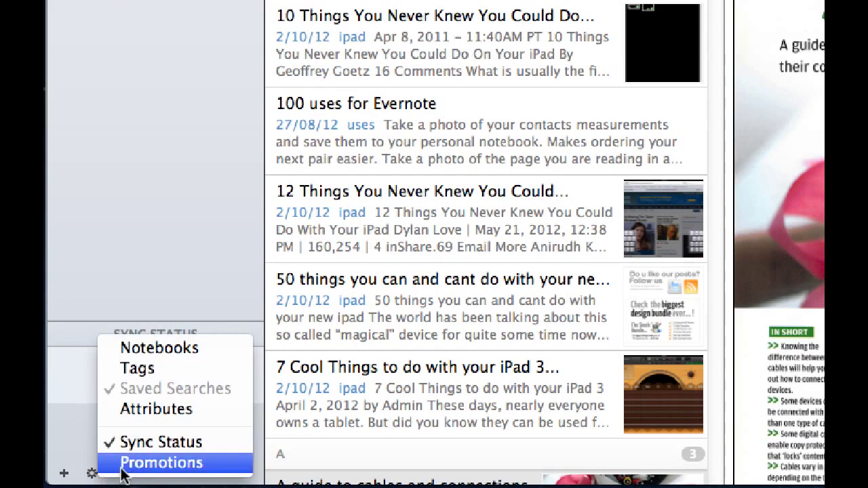
pyautogui.click(136, 388)
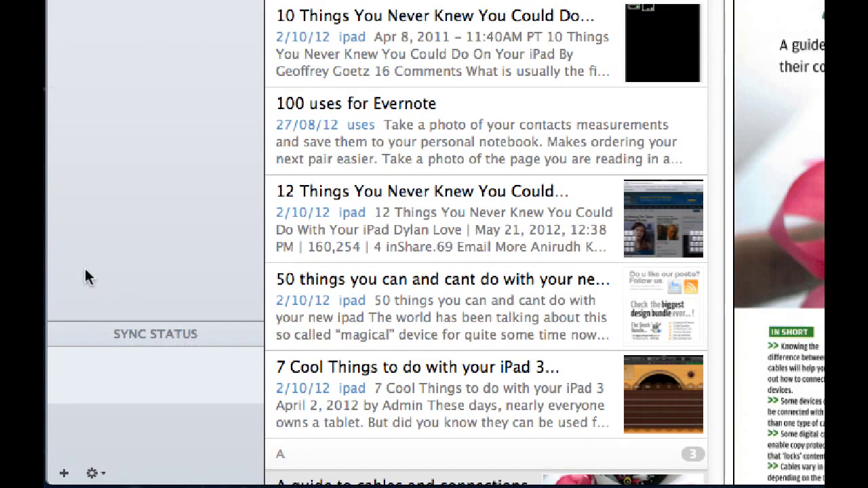
# - Show the Notebooks and Tags sections in the sidebar again and collapse the Saved Searches and Tags lists
pyautogui.click(94, 473)
pyautogui.click(139, 353)
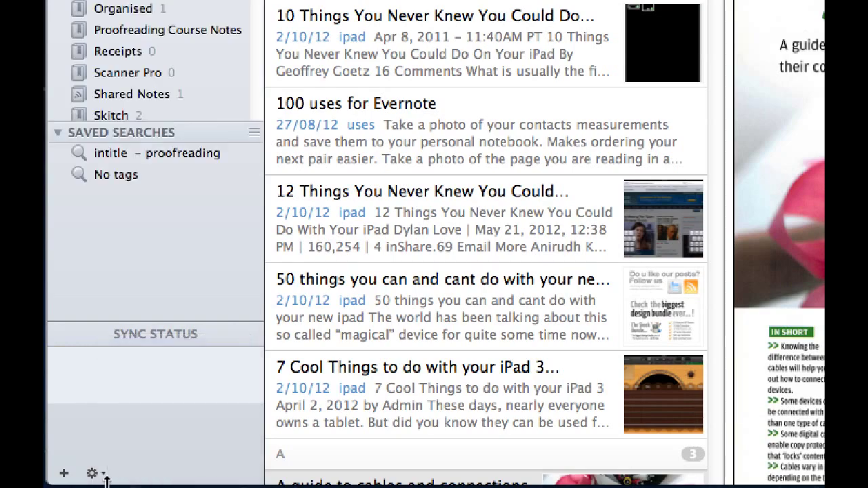
pyautogui.click(95, 473)
pyautogui.click(98, 364)
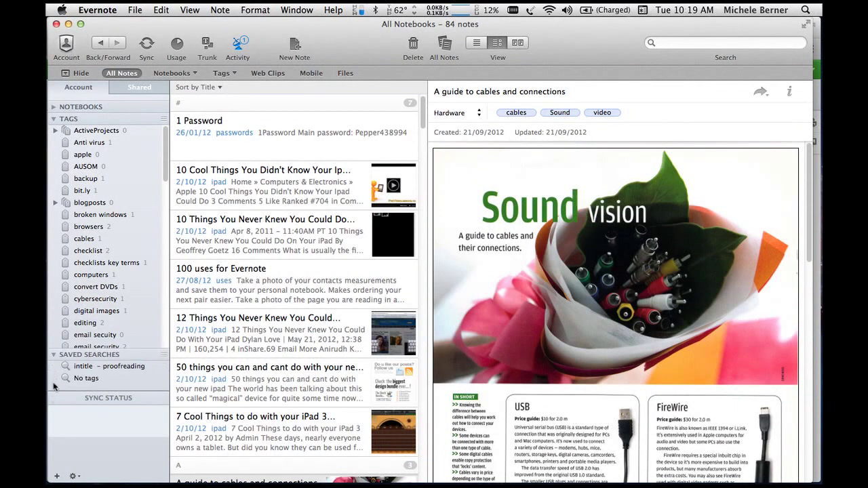
pyautogui.click(54, 365)
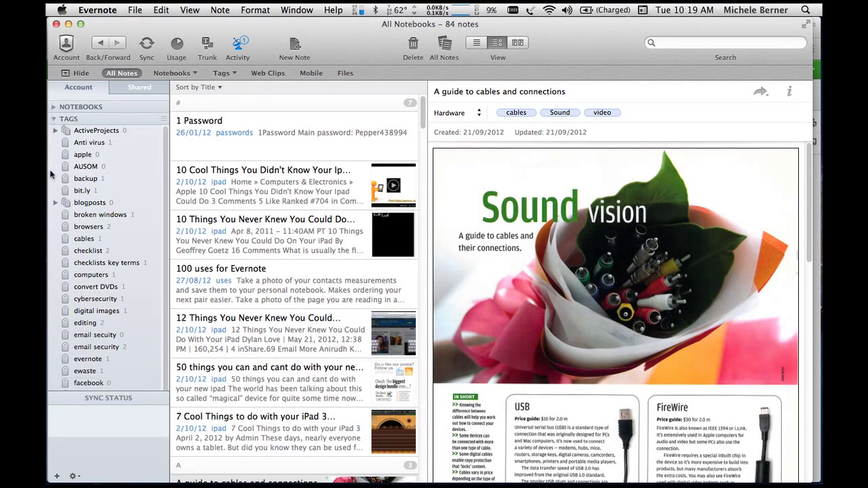
pyautogui.click(54, 119)
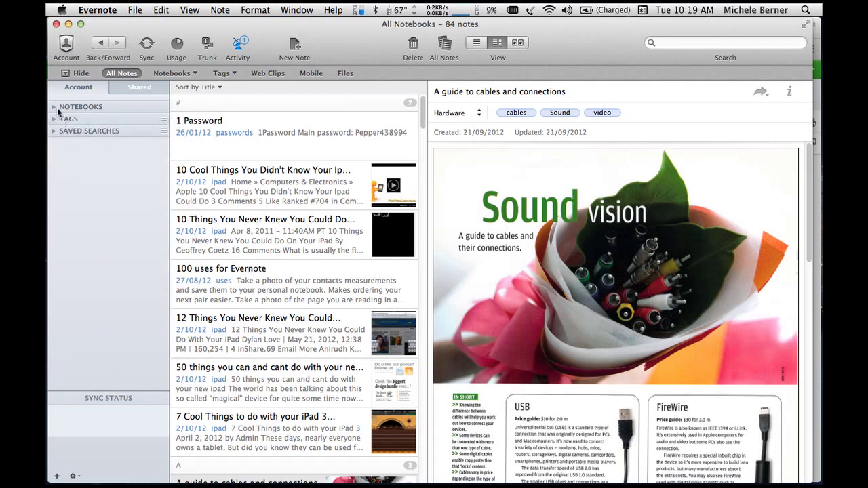
# - View the shared notebooks in the sidebar and return to the account's own notes
pyautogui.click(122, 85)
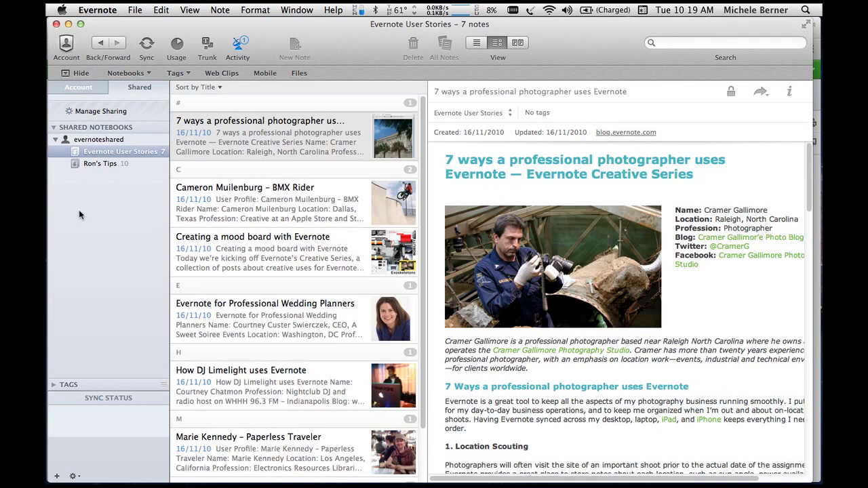
pyautogui.click(78, 86)
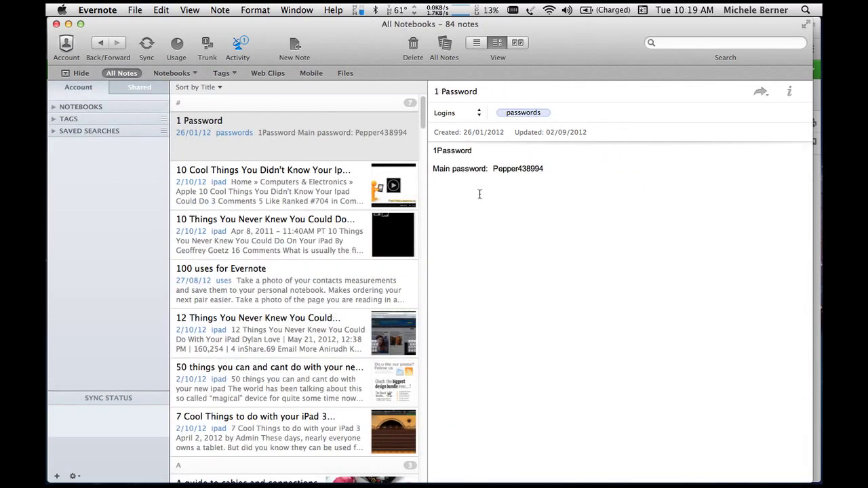